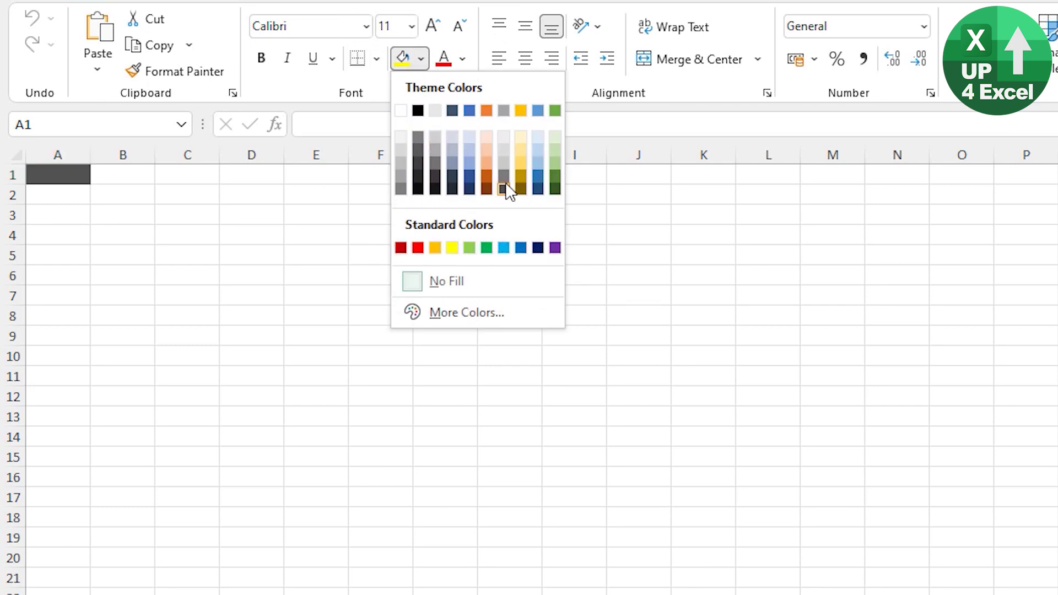
- Pick a cyan tone on the RGB spectrum of the custom colour dialog
{"action": "left_click", "coordinate": [460, 319]}
{"action": "left_click_drag", "start_coordinate": [365, 347], "coordinate": [265, 237]}
{"action": "left_click", "coordinate": [201, 265]}
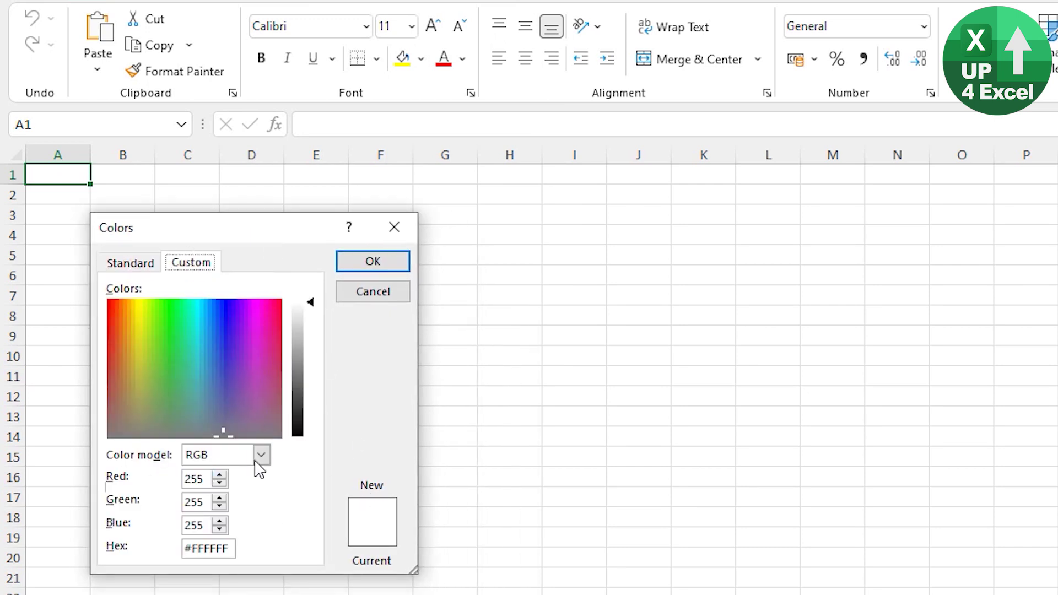
{"action": "left_click", "coordinate": [262, 456]}
{"action": "left_click", "coordinate": [260, 461]}
{"action": "left_click", "coordinate": [194, 379]}
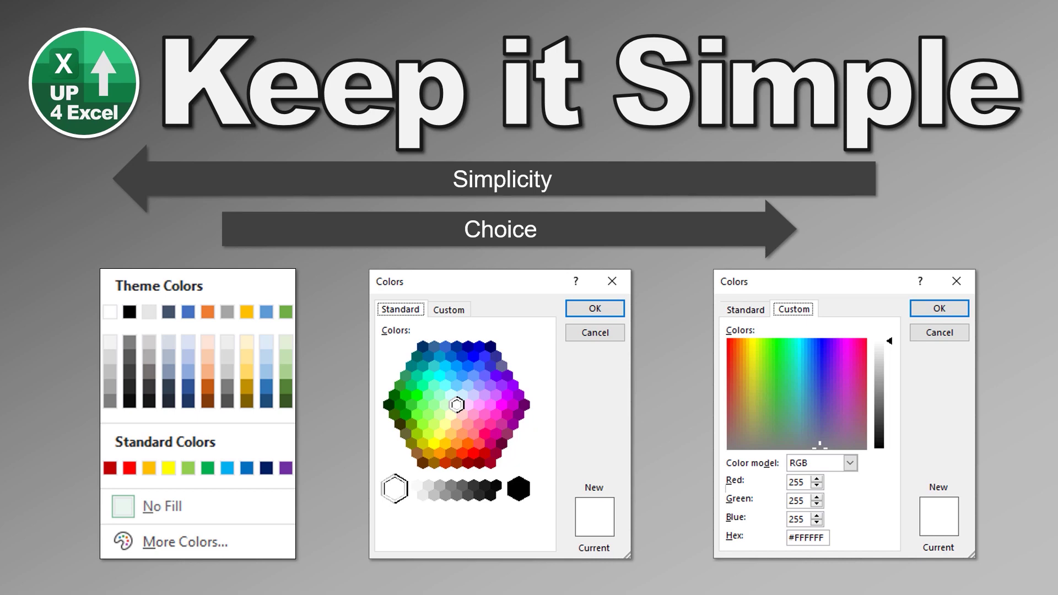
- Try another hue in the custom fill colour dialog and cancel without applying it
{"action": "left_click", "coordinate": [420, 57]}
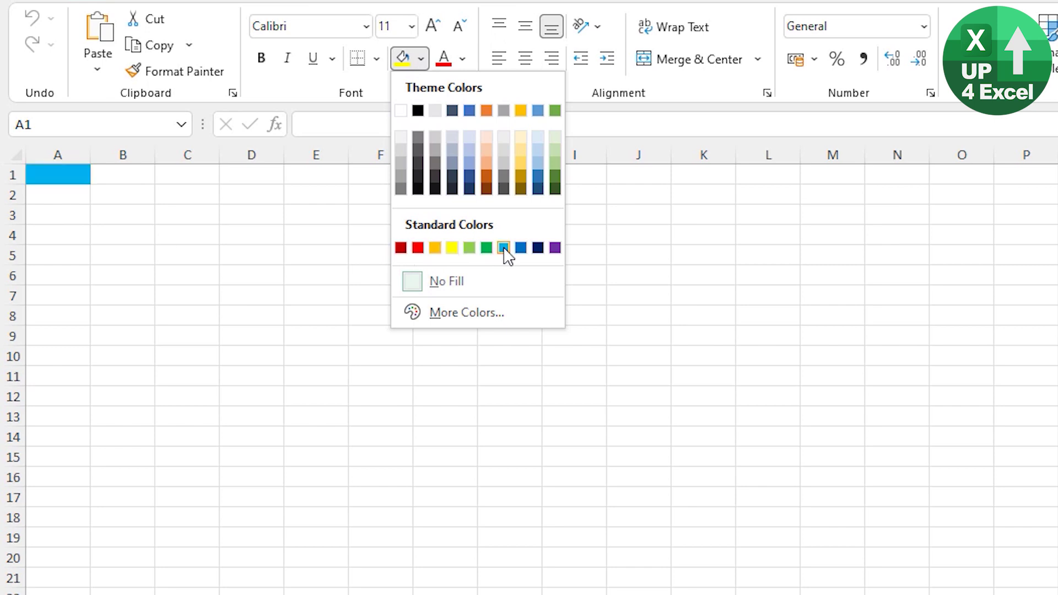
{"action": "left_click", "coordinate": [464, 312]}
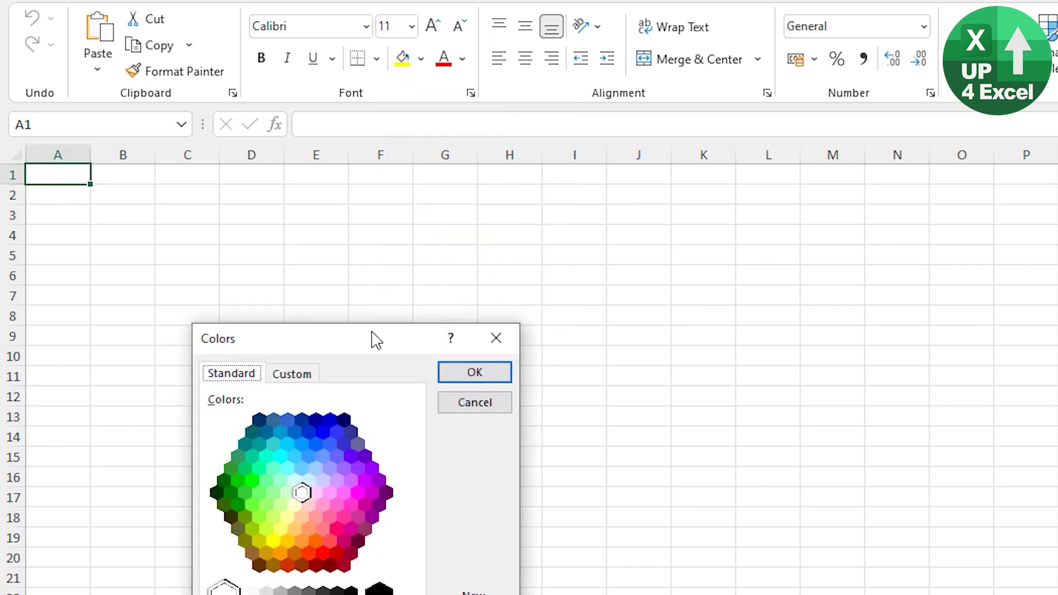
{"action": "left_click_drag", "start_coordinate": [365, 348], "coordinate": [264, 237]}
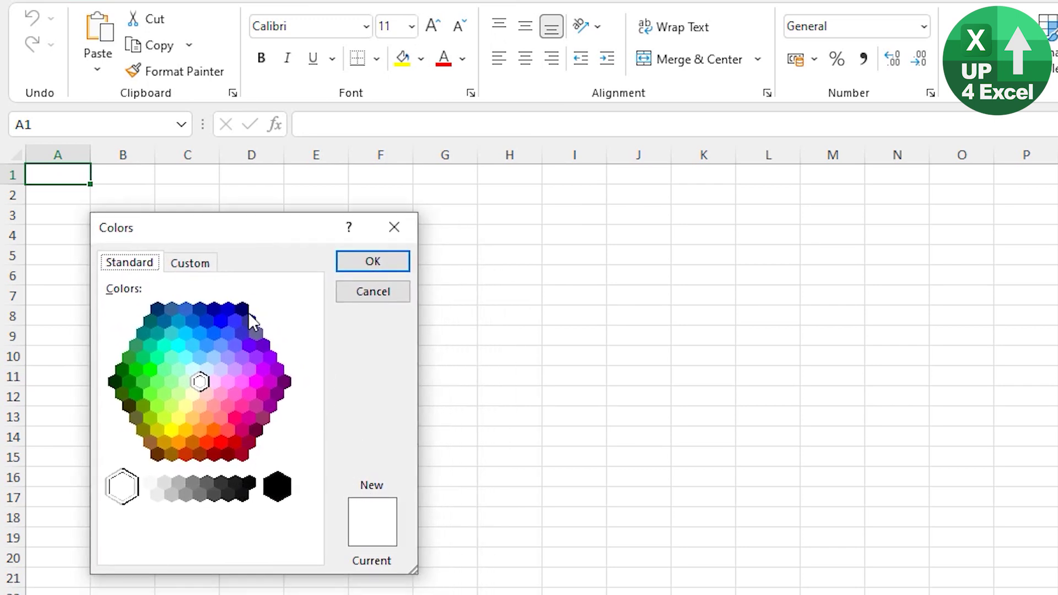
{"action": "left_click", "coordinate": [201, 264]}
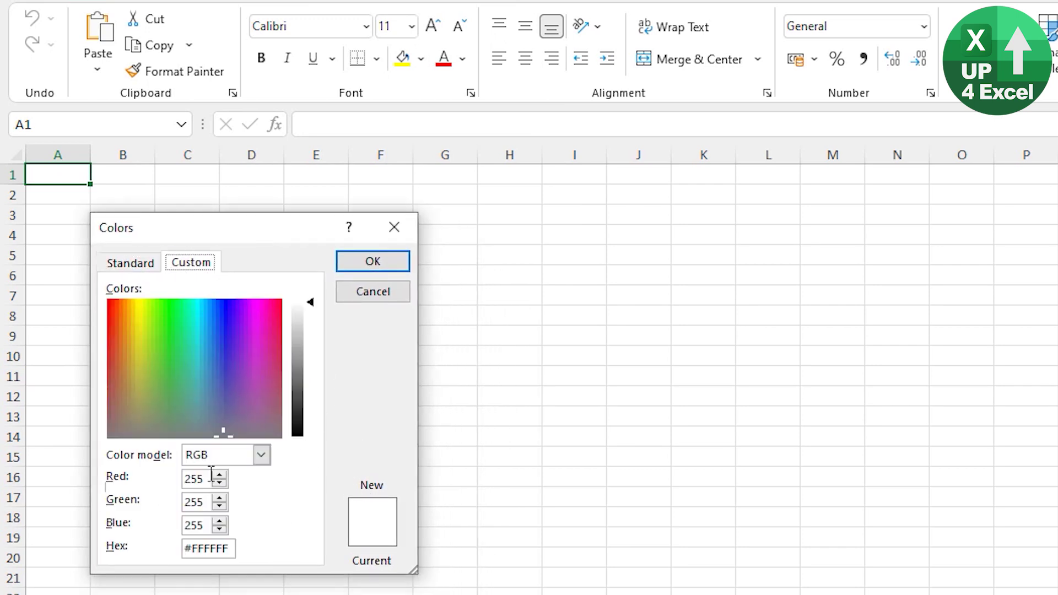
{"action": "left_click", "coordinate": [261, 455]}
{"action": "left_click", "coordinate": [263, 468]}
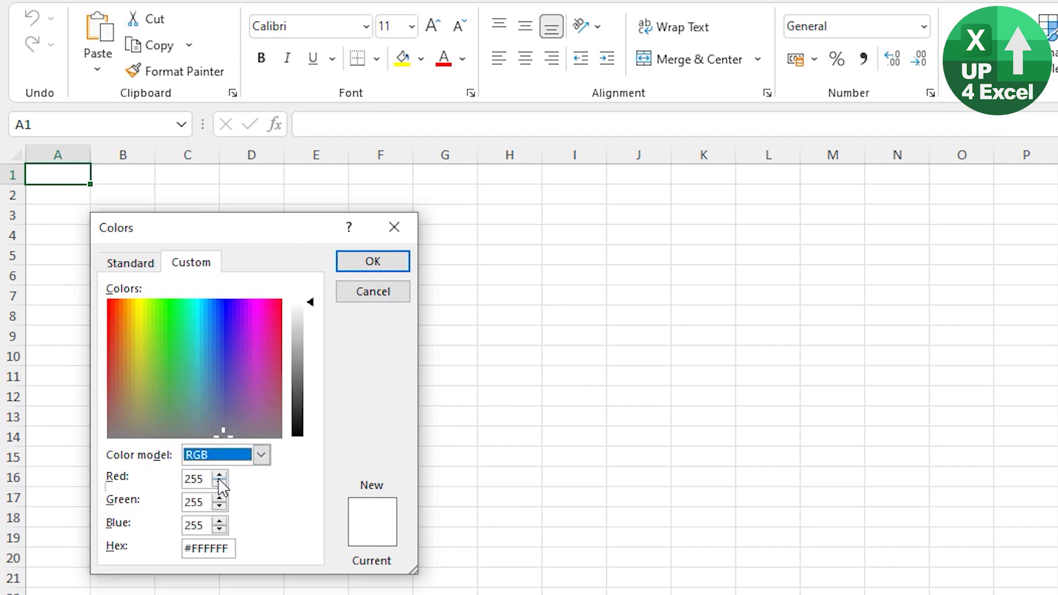
{"action": "left_click_drag", "start_coordinate": [226, 430], "coordinate": [202, 372]}
{"action": "left_click", "coordinate": [220, 525]}
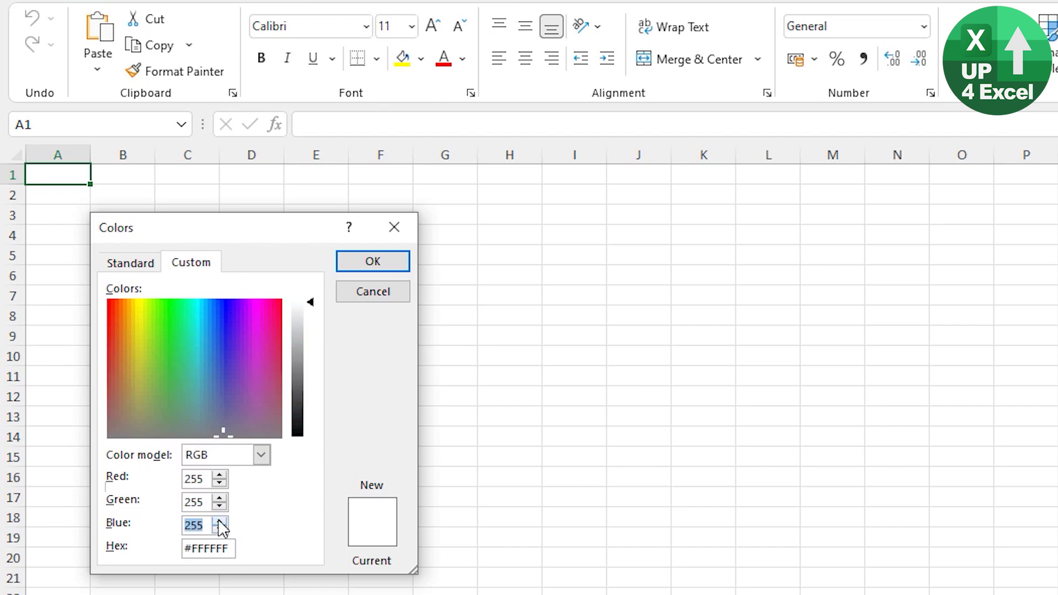
{"action": "left_click", "coordinate": [353, 292]}
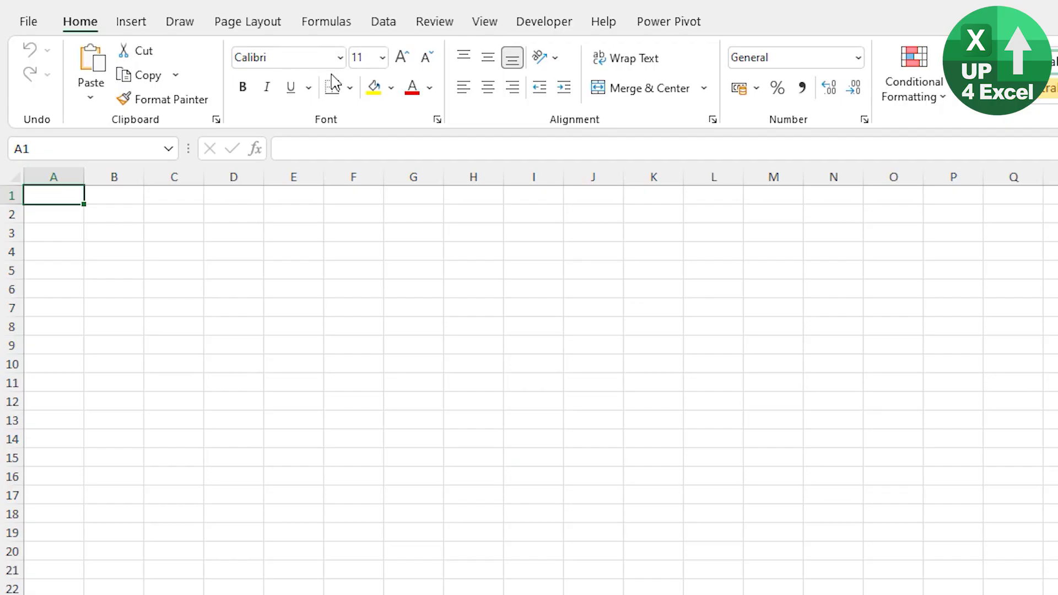
- Trial a cyan hue with Blue set to 254, then cancel without applying it
{"action": "left_click", "coordinate": [391, 89]}
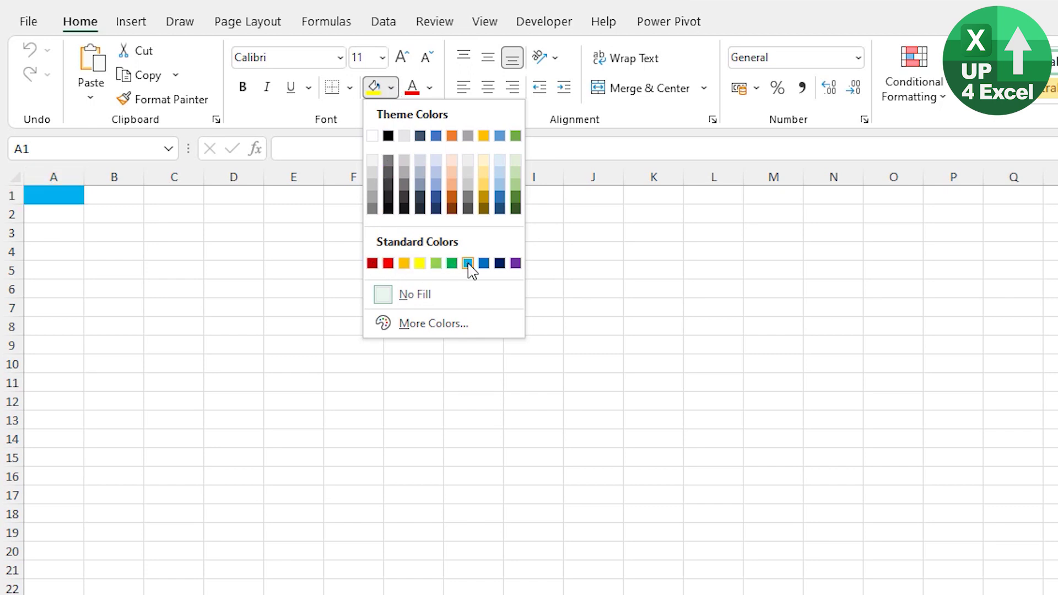
{"action": "left_click", "coordinate": [432, 325]}
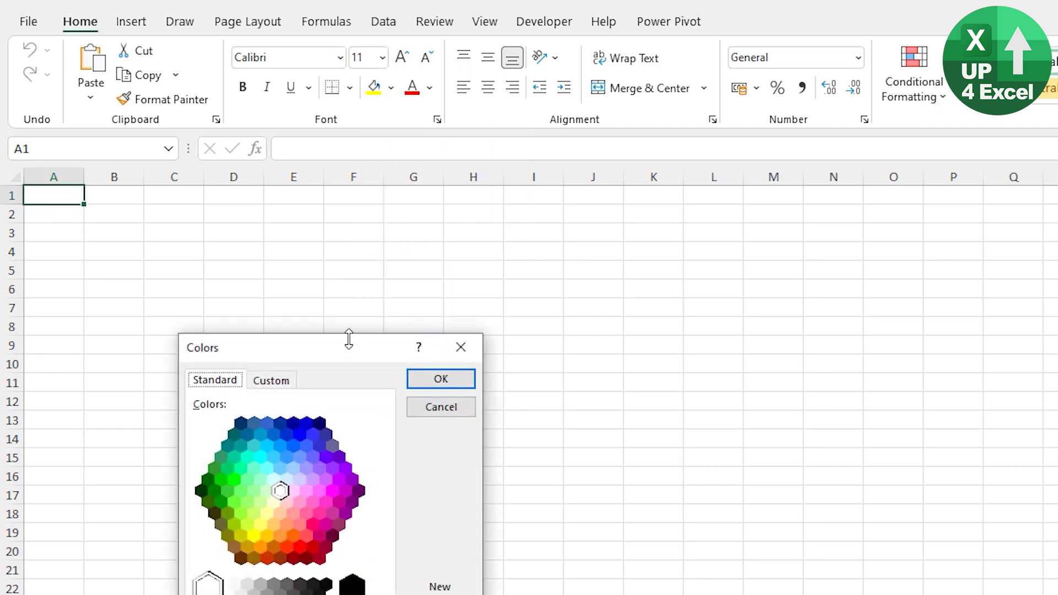
{"action": "left_click_drag", "start_coordinate": [342, 345], "coordinate": [247, 254]}
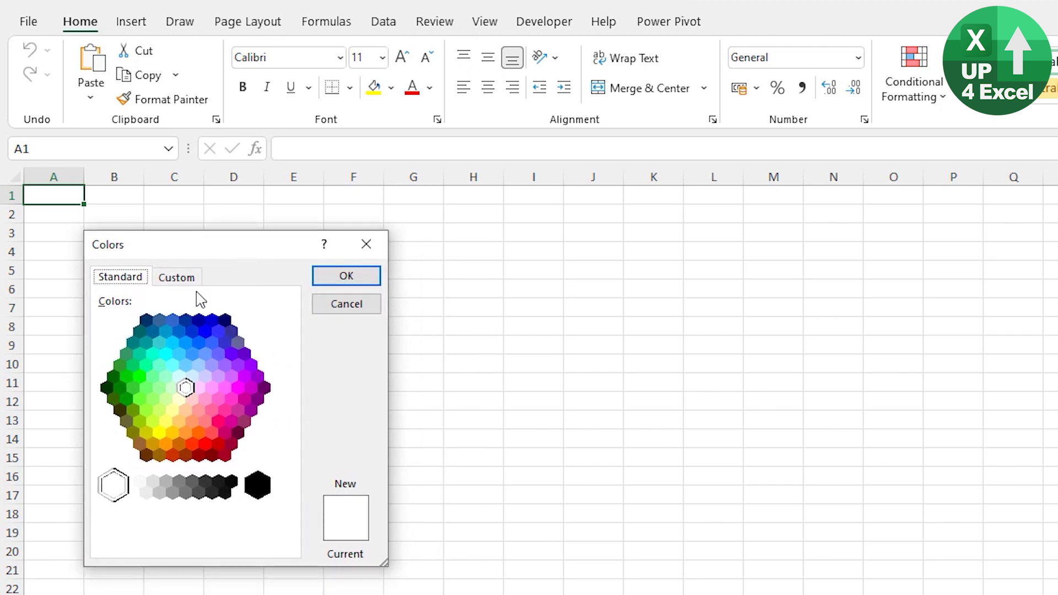
{"action": "left_click", "coordinate": [181, 278]}
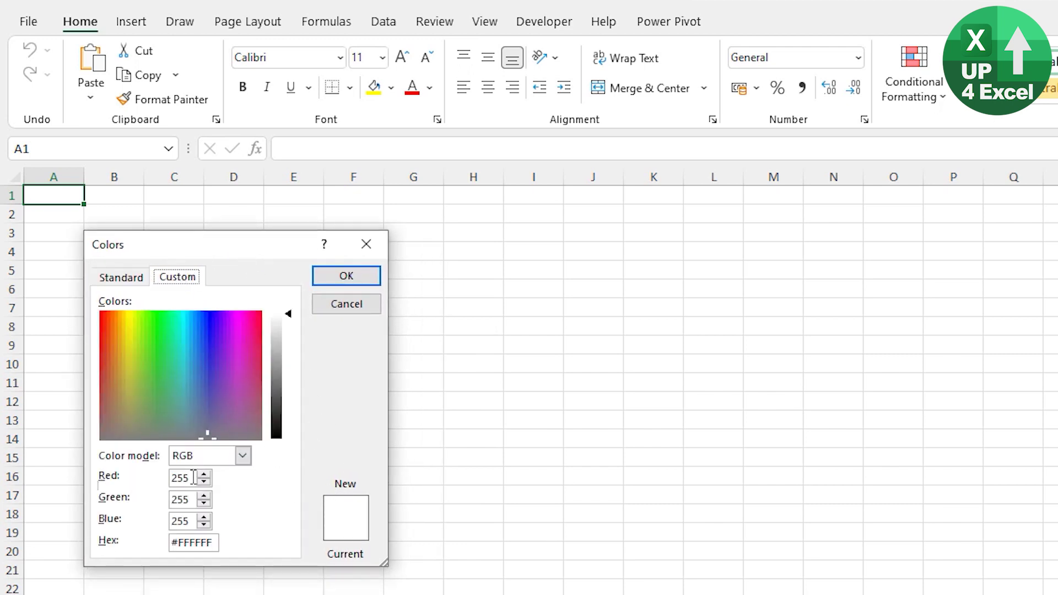
{"action": "left_click", "coordinate": [242, 455]}
{"action": "left_click", "coordinate": [223, 470]}
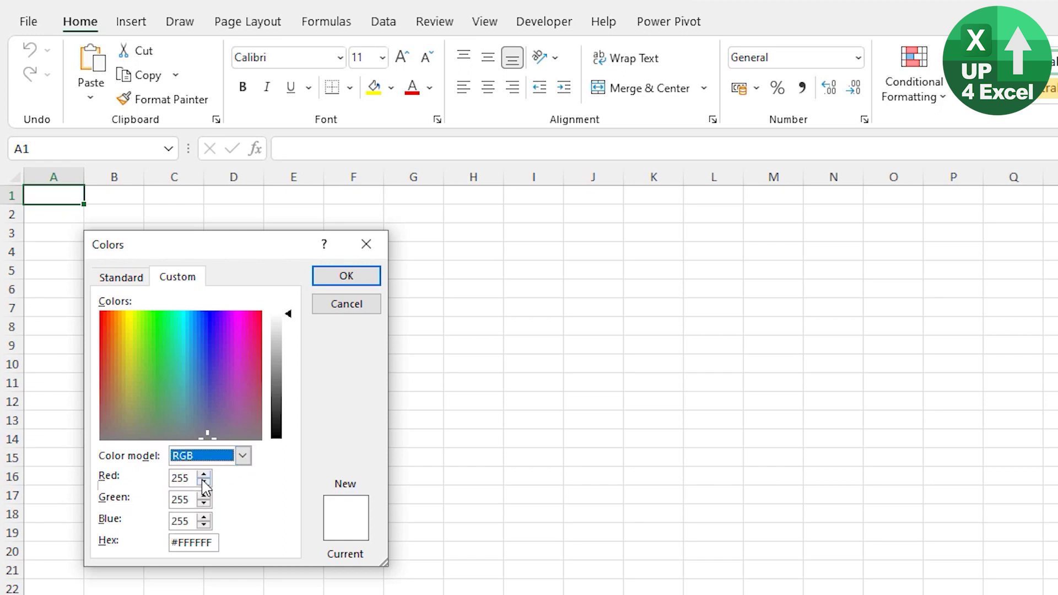
{"action": "left_click", "coordinate": [209, 434]}
{"action": "left_click_drag", "start_coordinate": [210, 434], "coordinate": [179, 384]}
{"action": "left_click", "coordinate": [204, 518]}
{"action": "left_click", "coordinate": [204, 525]}
{"action": "left_click", "coordinate": [328, 306]}
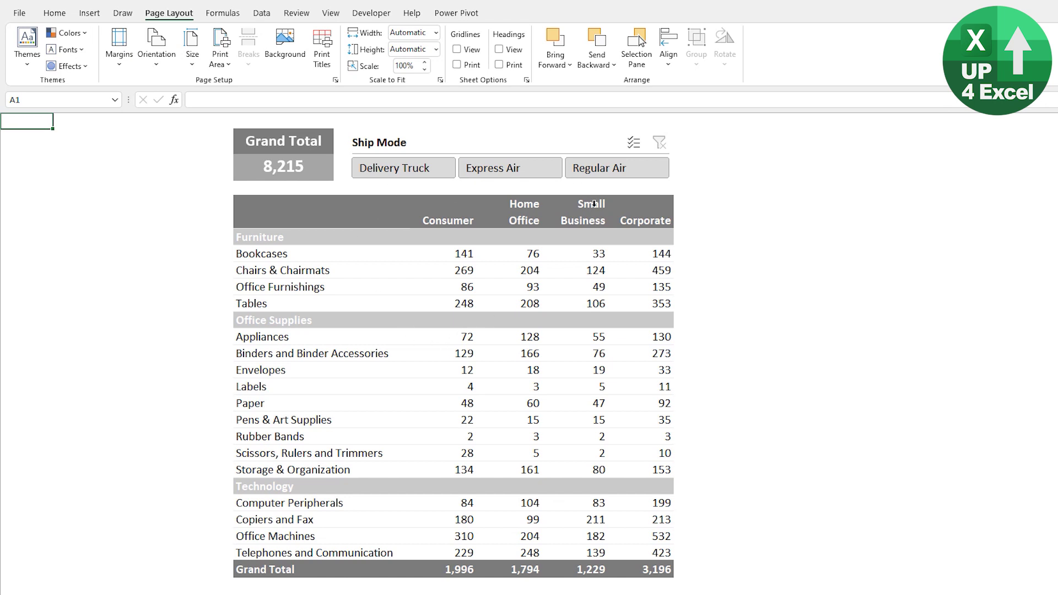
- Inspect the pivot table, Ship Mode slicer and Grand Total box, then open the theme Colors list
{"action": "left_click", "coordinate": [401, 309]}
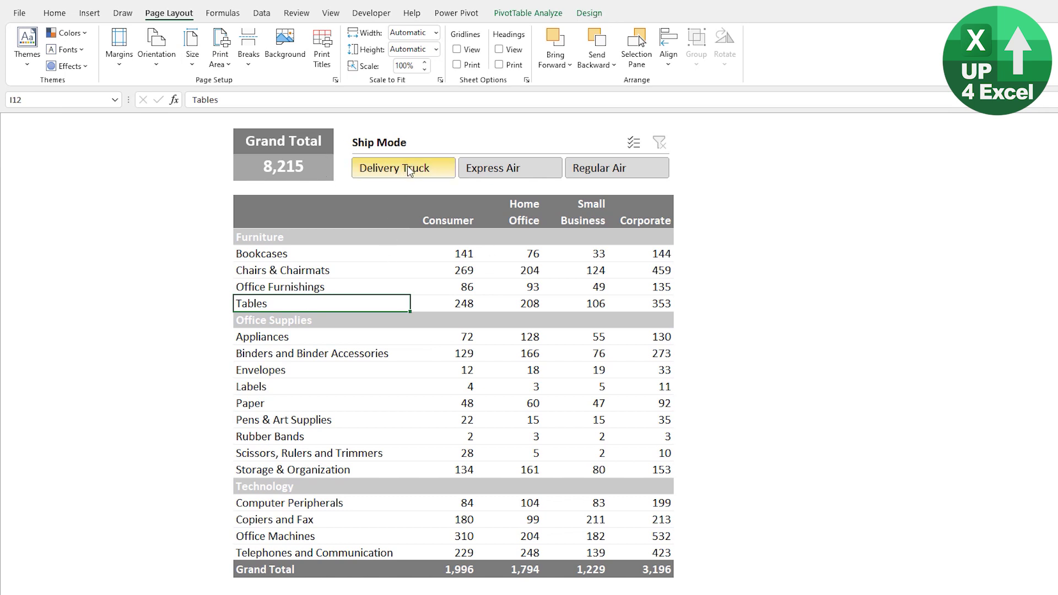
{"action": "left_click", "coordinate": [432, 143]}
{"action": "left_click", "coordinate": [502, 13]}
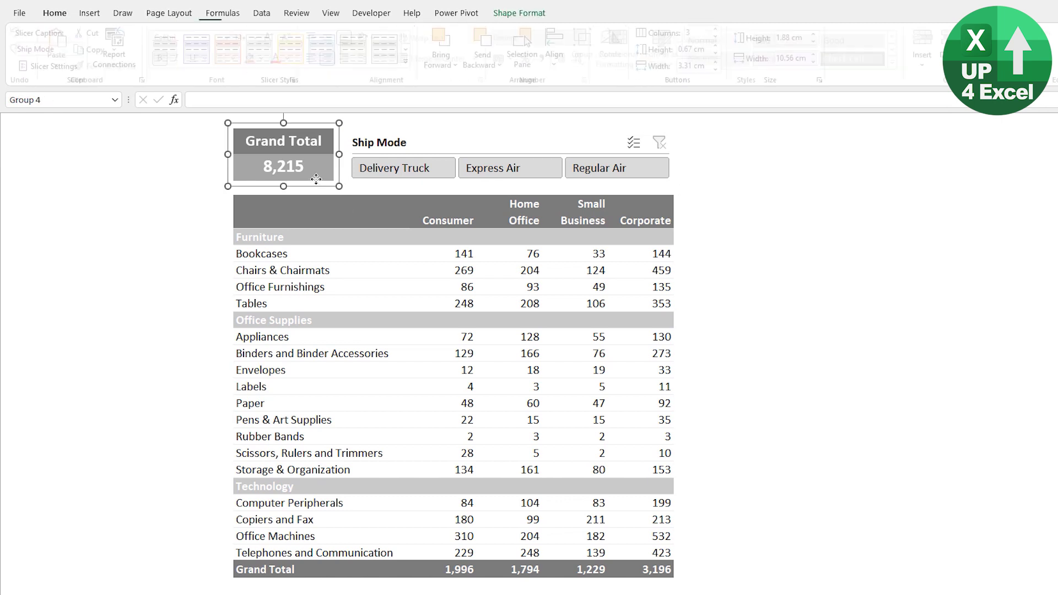
{"action": "left_click", "coordinate": [148, 208]}
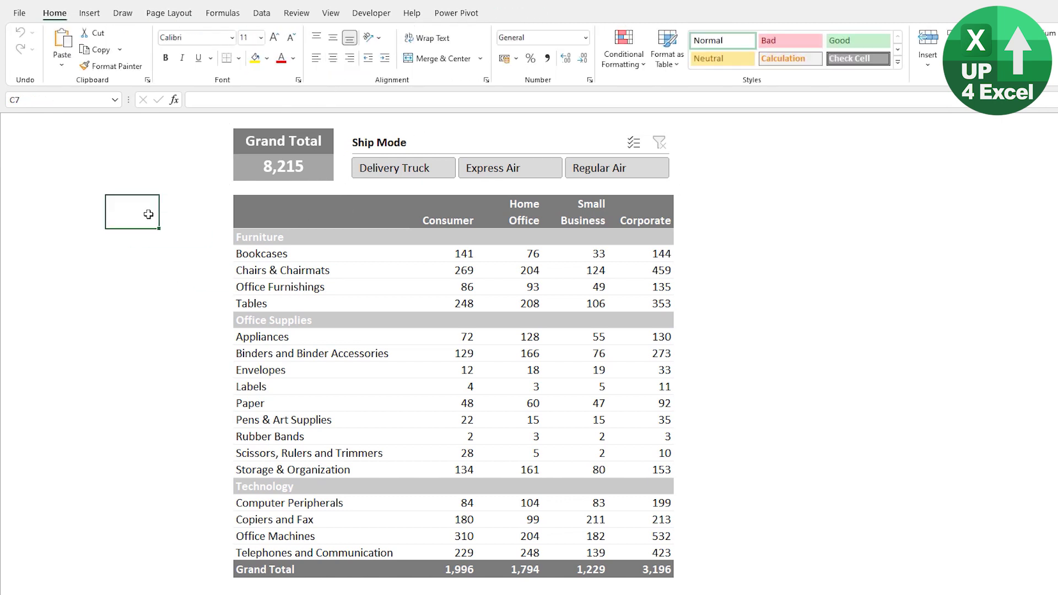
{"action": "left_click", "coordinate": [161, 19]}
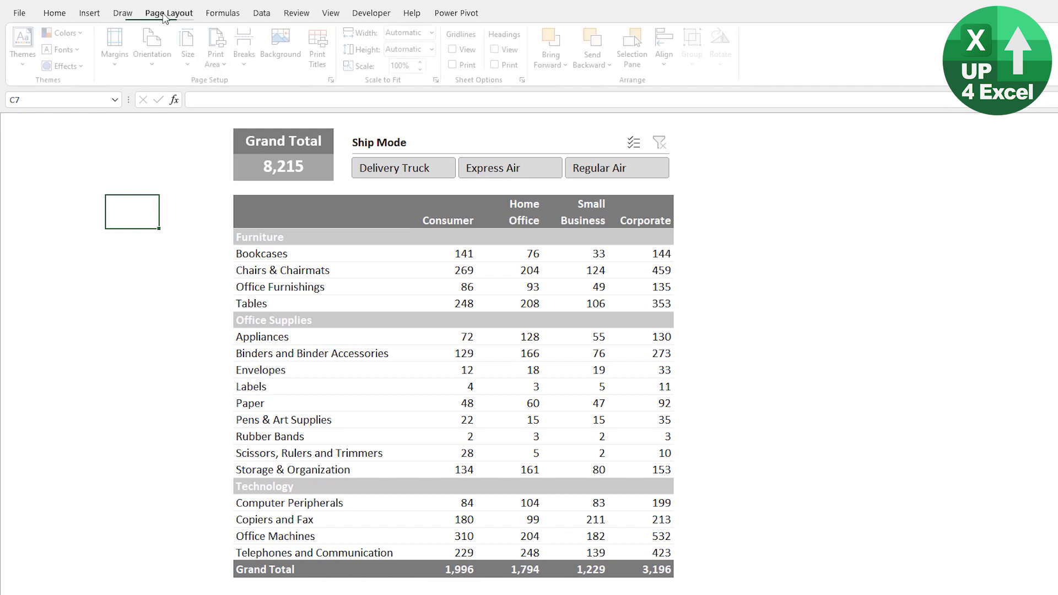
{"action": "left_click", "coordinate": [69, 33]}
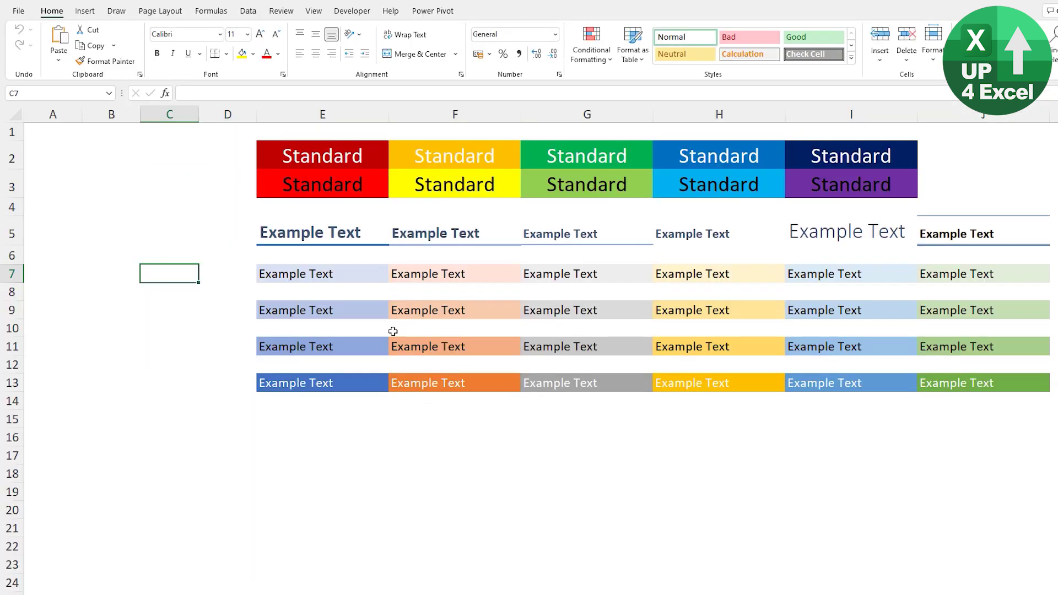
{"action": "left_click_drag", "start_coordinate": [342, 160], "coordinate": [853, 190]}
{"action": "left_click_drag", "start_coordinate": [316, 274], "coordinate": [968, 378]}
{"action": "left_click", "coordinate": [852, 57]}
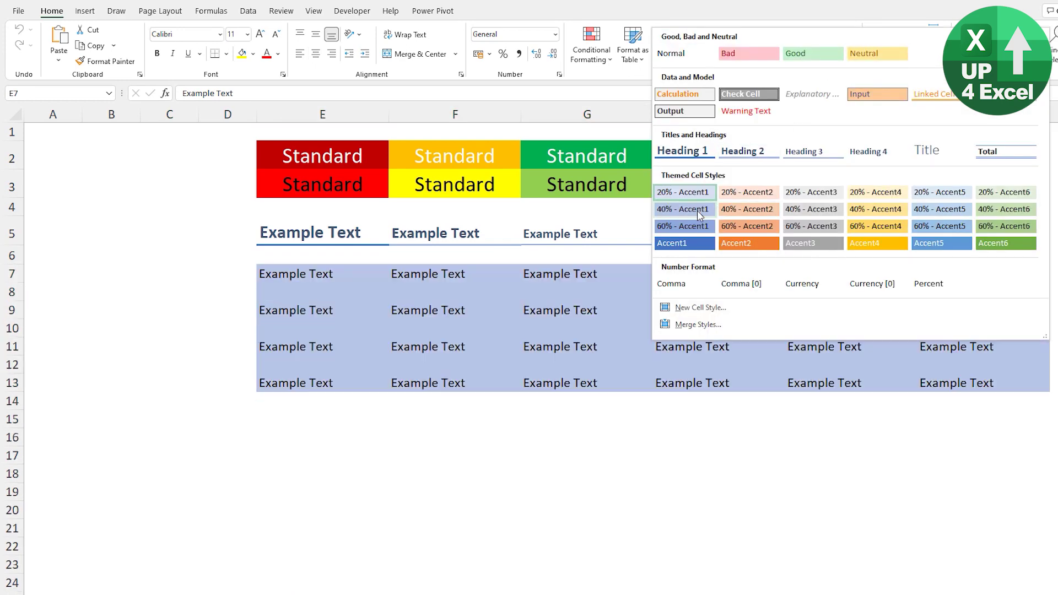
{"action": "left_click", "coordinate": [352, 430]}
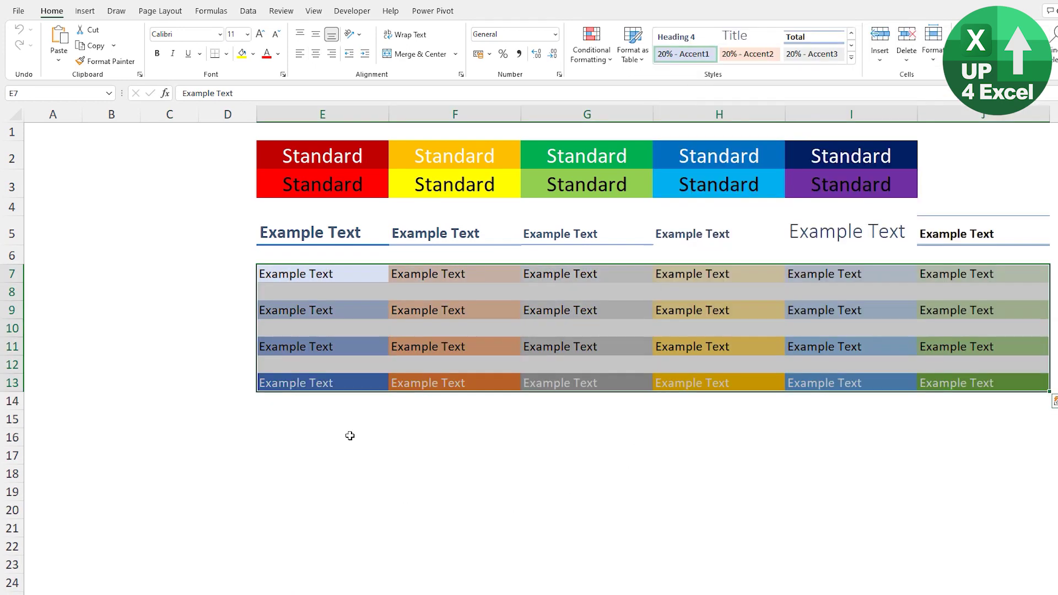
{"action": "left_click", "coordinate": [355, 426]}
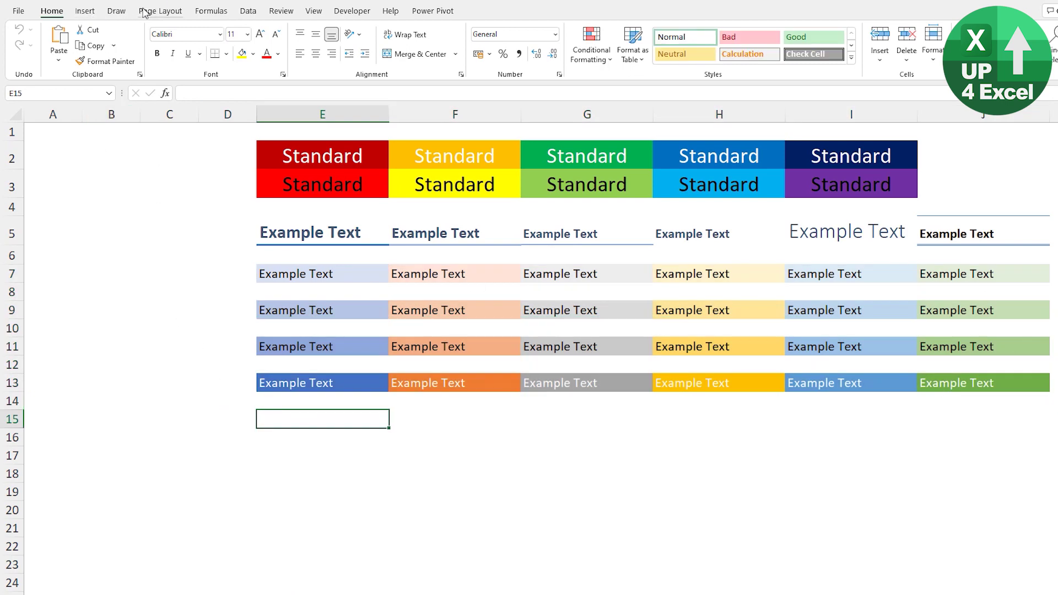
{"action": "left_click", "coordinate": [160, 11]}
{"action": "left_click", "coordinate": [66, 30]}
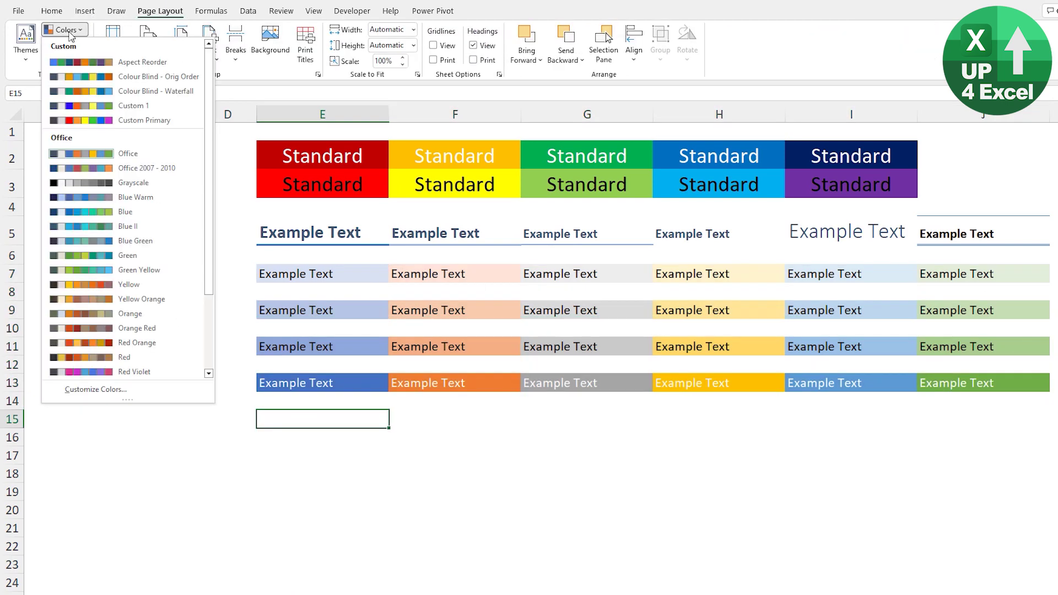
{"action": "left_click", "coordinate": [69, 30]}
{"action": "left_click", "coordinate": [82, 30]}
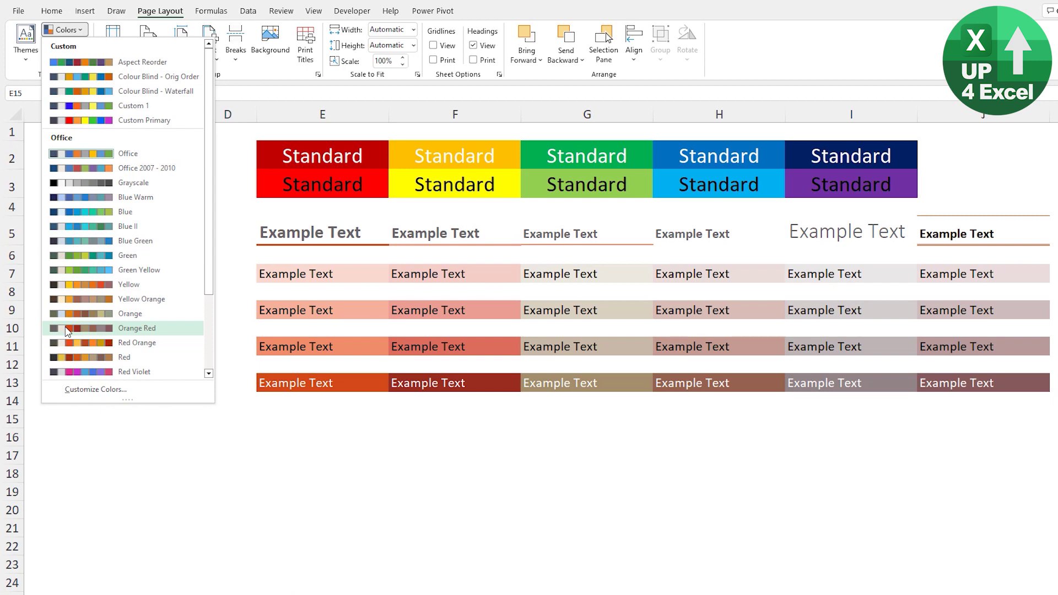
- Return to the pivot dashboard, check its slicer and Grand Total shapes, and list the colour schemes
{"action": "left_click", "coordinate": [236, 590]}
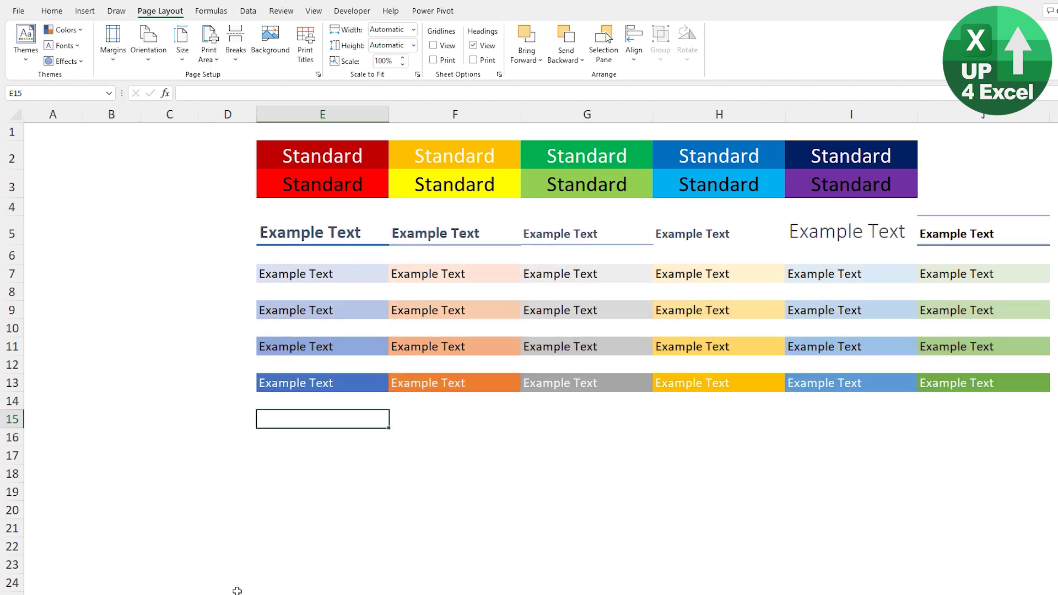
{"action": "left_click", "coordinate": [238, 593]}
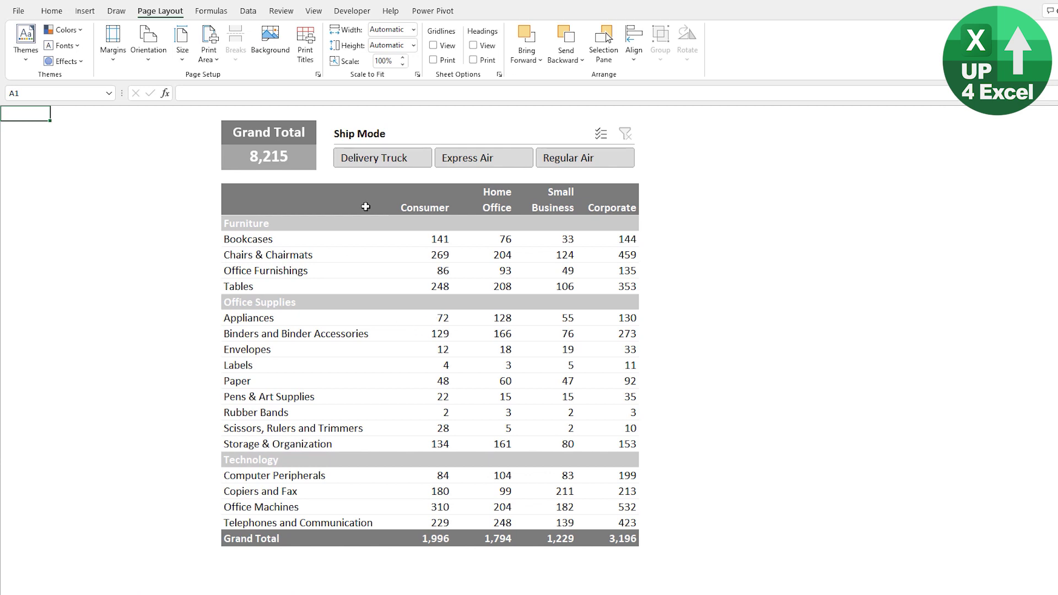
{"action": "left_click", "coordinate": [380, 291]}
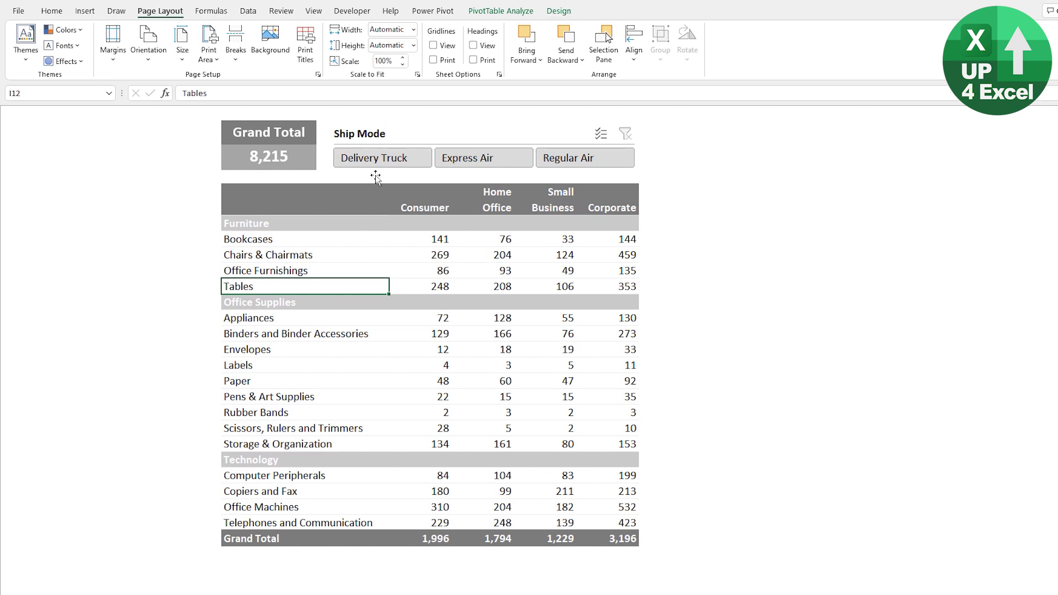
{"action": "left_click", "coordinate": [399, 145]}
{"action": "left_click", "coordinate": [475, 10]}
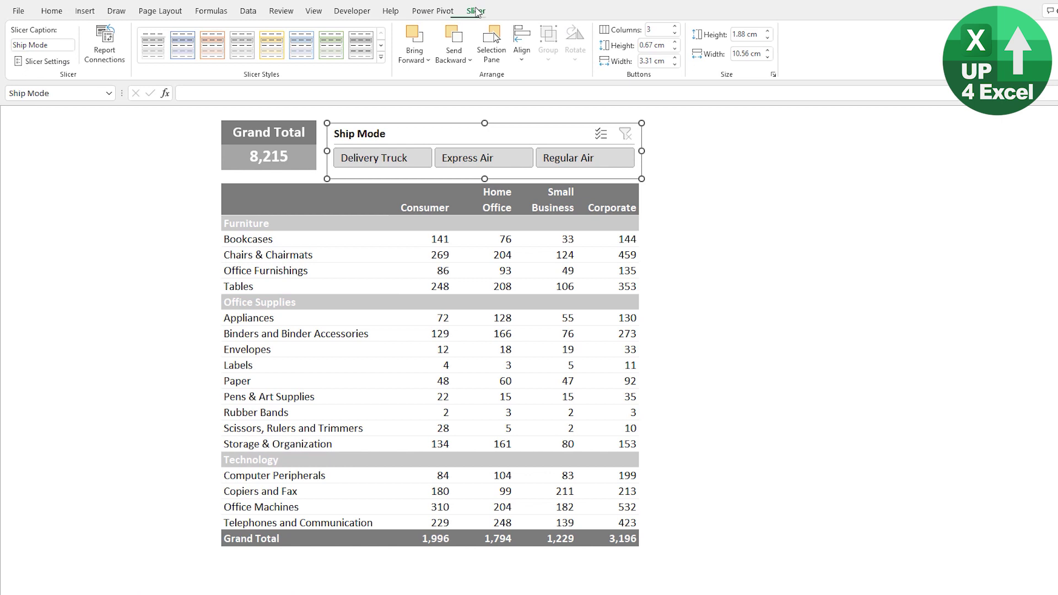
{"action": "left_click", "coordinate": [302, 164]}
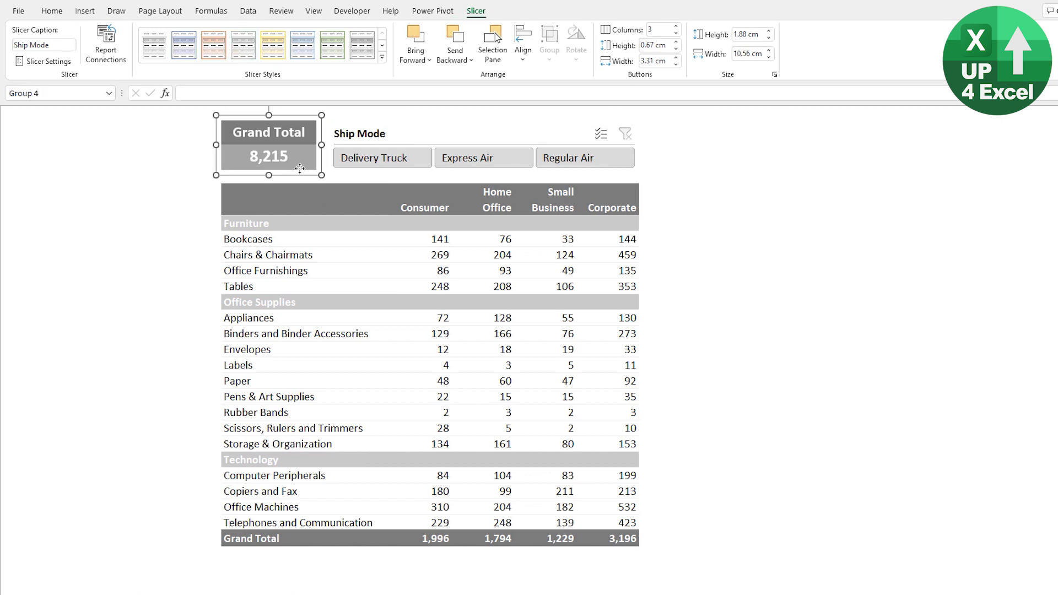
{"action": "left_click", "coordinate": [140, 202]}
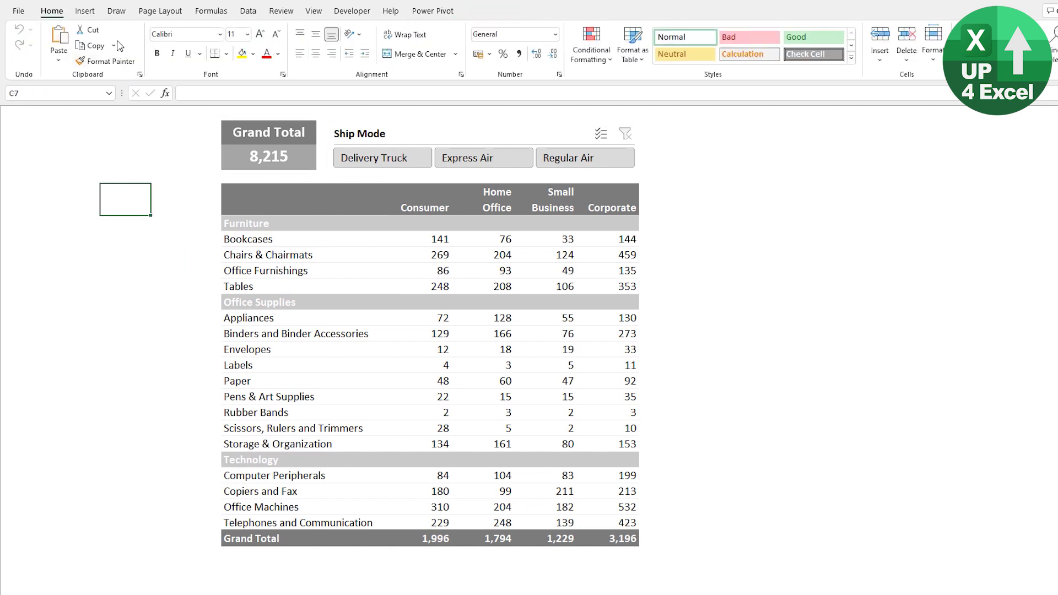
{"action": "left_click", "coordinate": [159, 10]}
{"action": "left_click", "coordinate": [63, 29]}
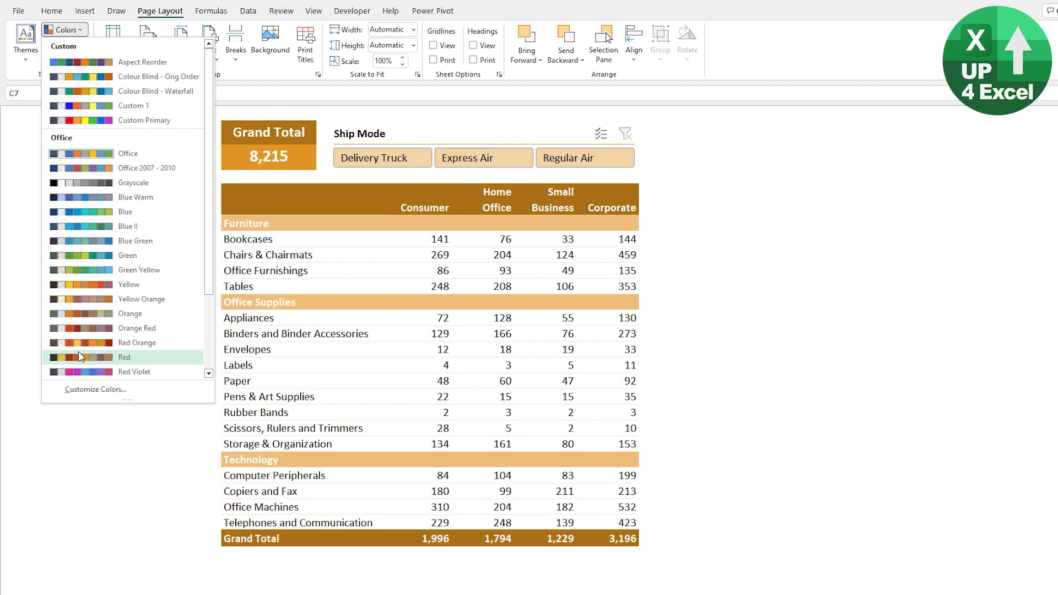
- Fill the pivot table's Labels Home Office cell with standard red
{"action": "left_click", "coordinate": [459, 337]}
{"action": "left_click", "coordinate": [505, 334]}
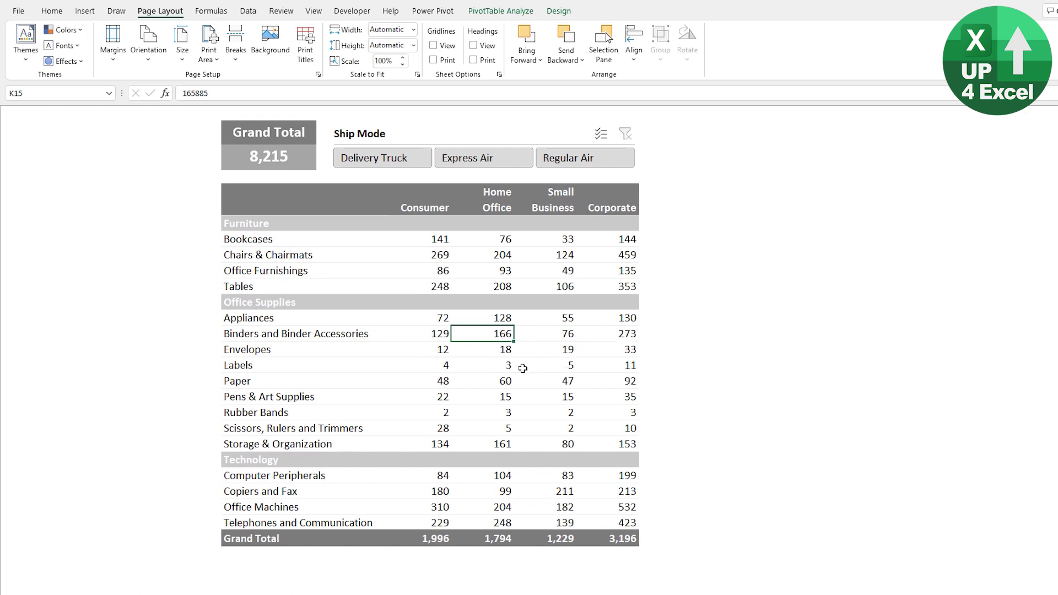
{"action": "left_click", "coordinate": [508, 366]}
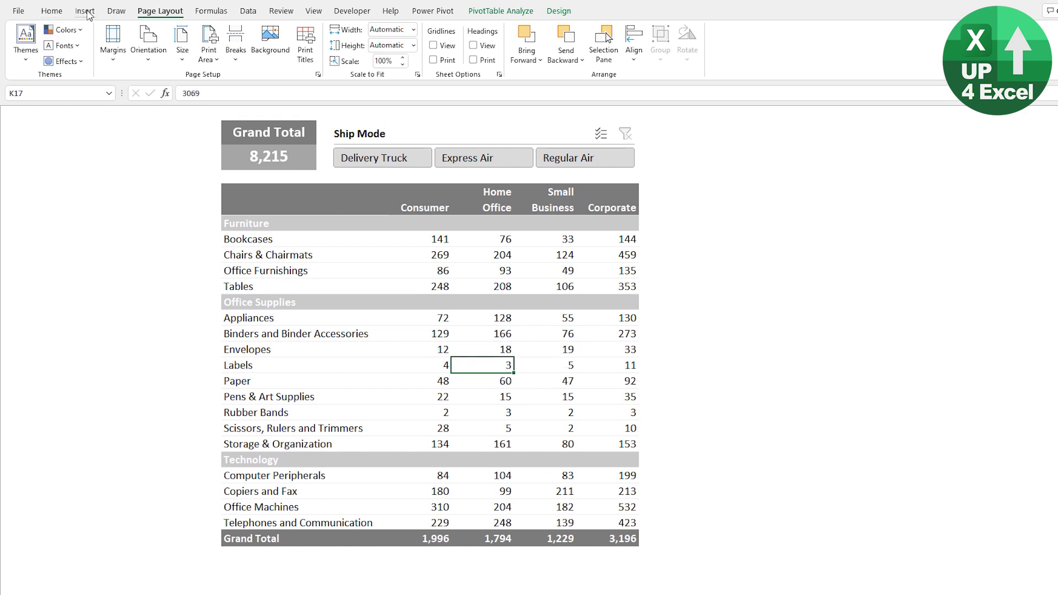
{"action": "left_click", "coordinate": [56, 15]}
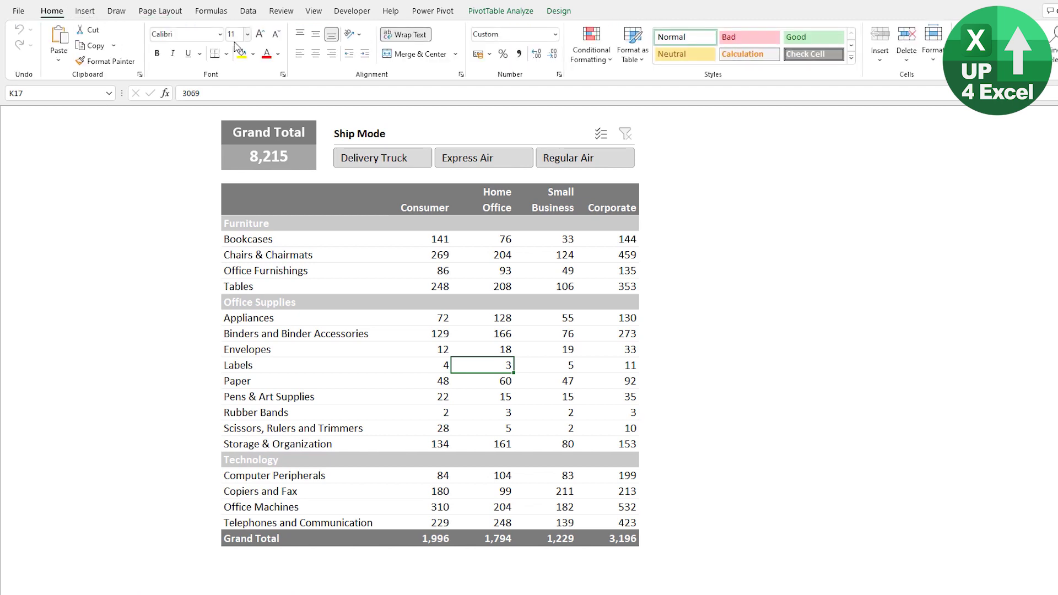
{"action": "left_click", "coordinate": [253, 54]}
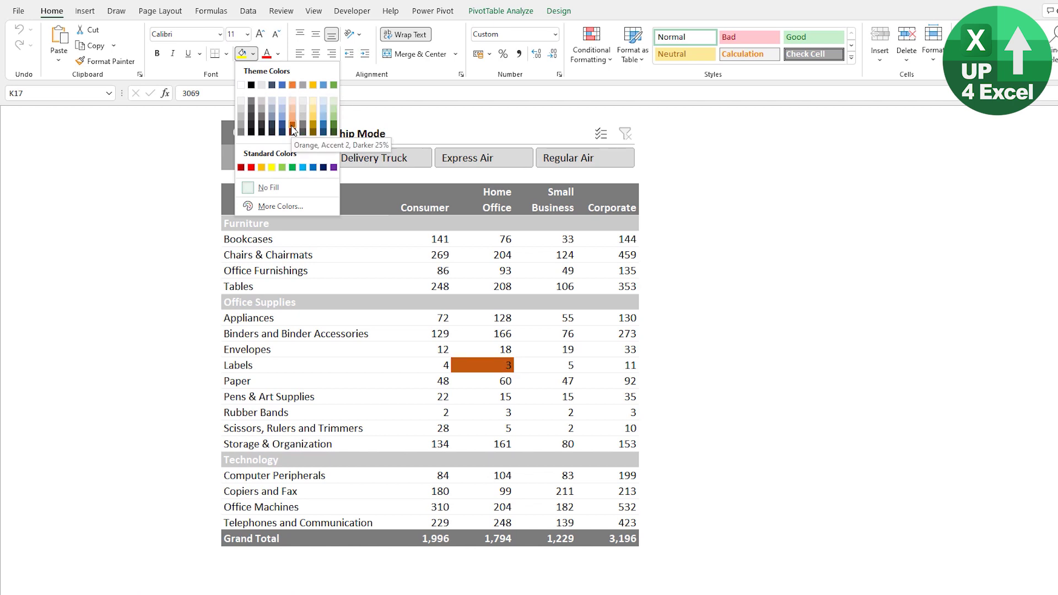
{"action": "left_click", "coordinate": [253, 168]}
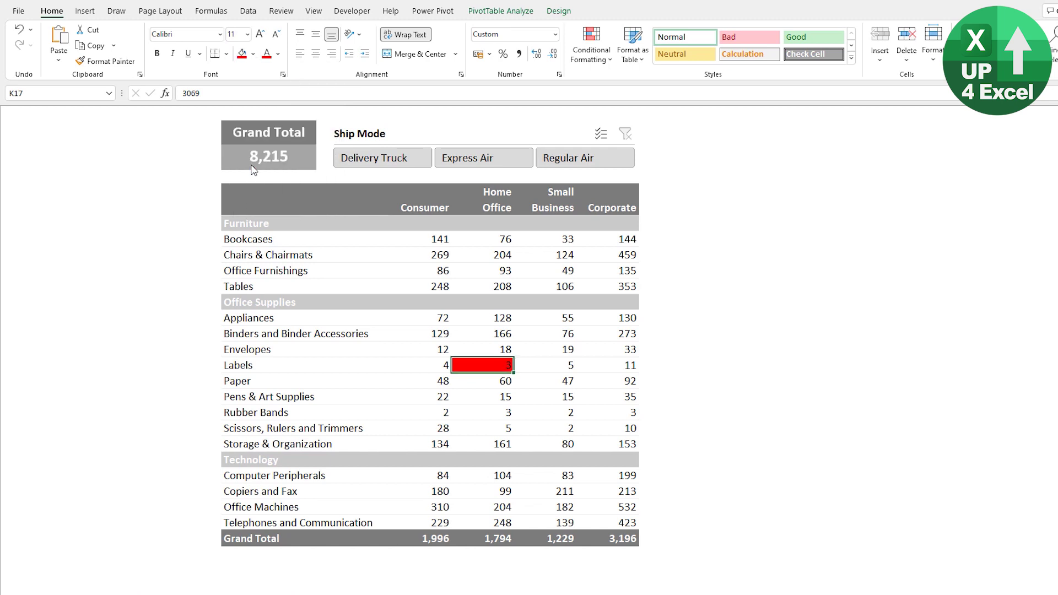
{"action": "left_click", "coordinate": [120, 173]}
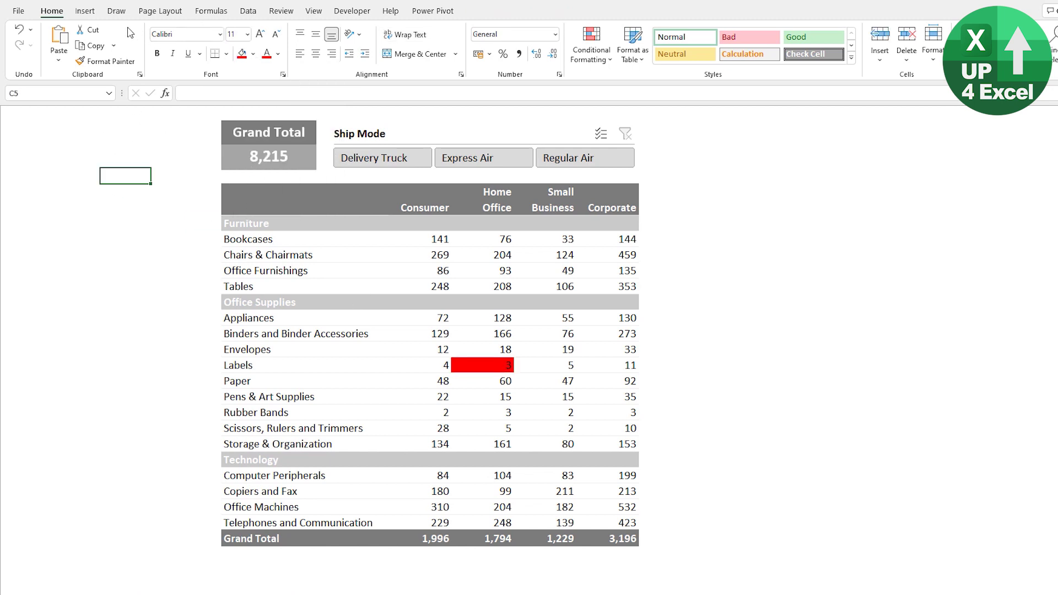
- Review the theme colour schemes and keep the grey scheme unchanged
{"action": "left_click", "coordinate": [86, 11]}
{"action": "left_click", "coordinate": [161, 11]}
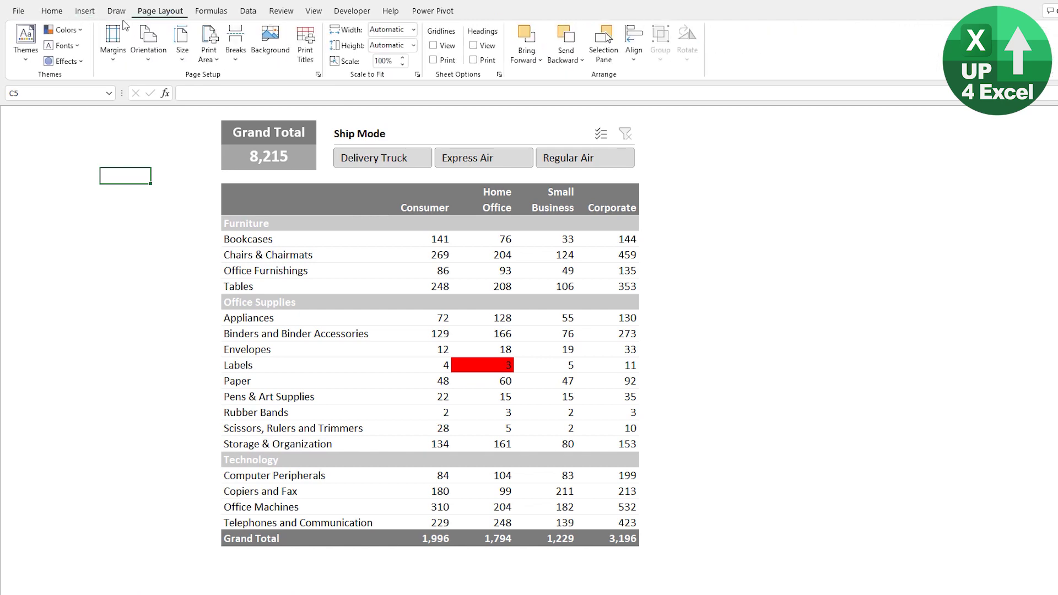
{"action": "left_click", "coordinate": [65, 29]}
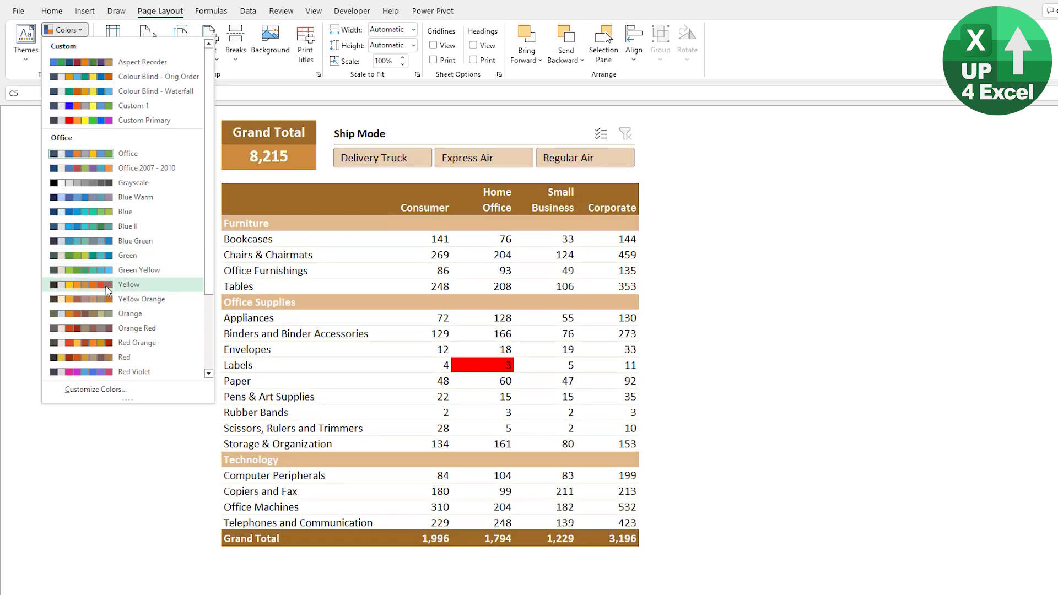
{"action": "left_click", "coordinate": [107, 182]}
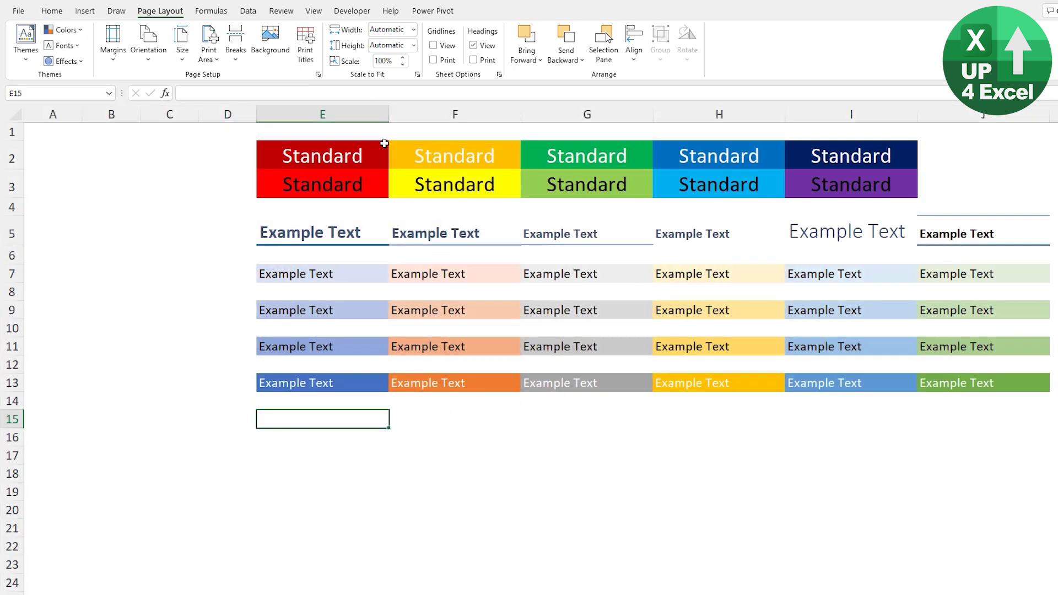
- Switch to the styles sheet and inspect the orange F2 and yellow F3 Standard cells
{"action": "left_click", "coordinate": [382, 144]}
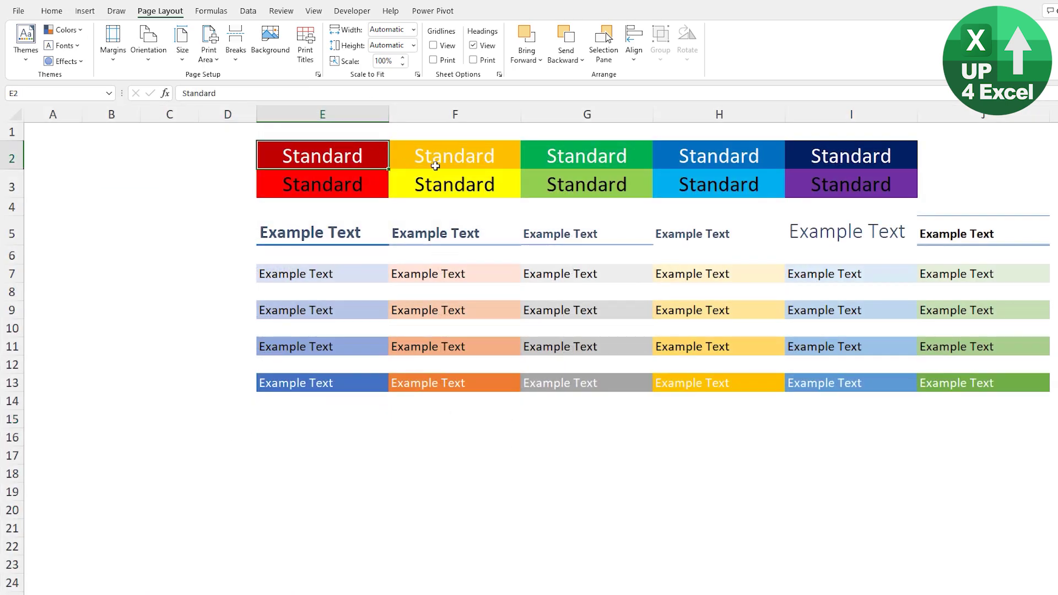
{"action": "left_click", "coordinate": [449, 163]}
{"action": "left_click", "coordinate": [449, 182]}
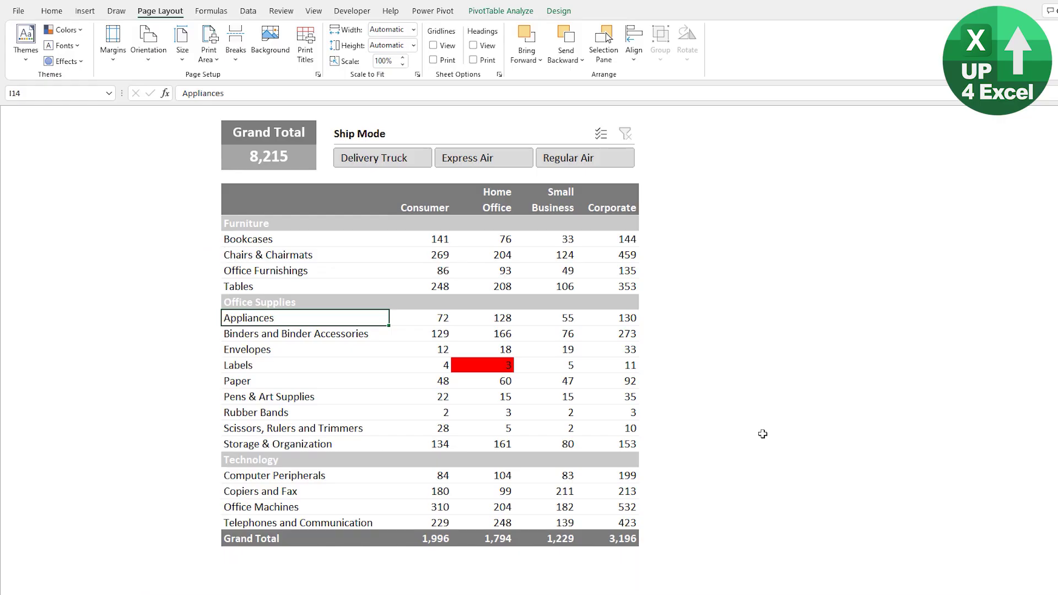
- Apply the Aspect colour scheme, then Ctrl+PageDown twice to the styles sheet
{"action": "left_click", "coordinate": [65, 30]}
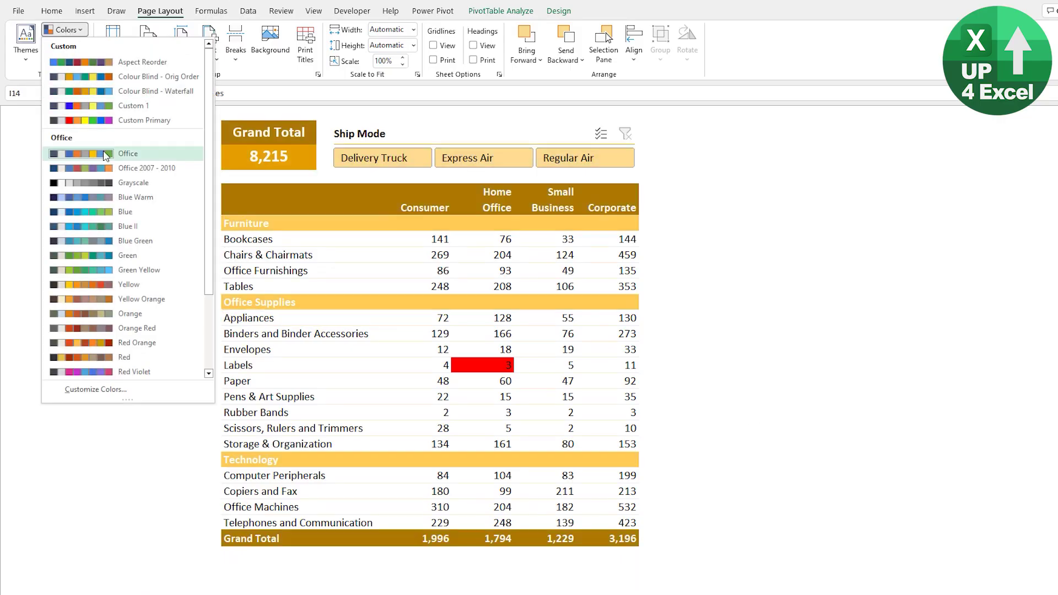
{"action": "scroll", "coordinate": [116, 248], "scroll_direction": "down", "scroll_amount": 3}
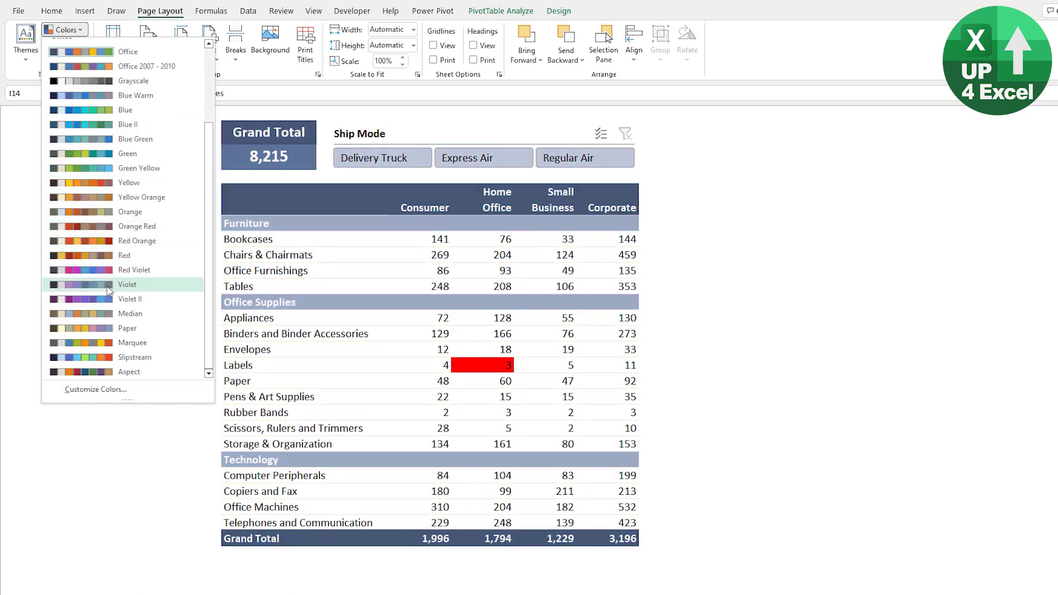
{"action": "left_click", "coordinate": [124, 372]}
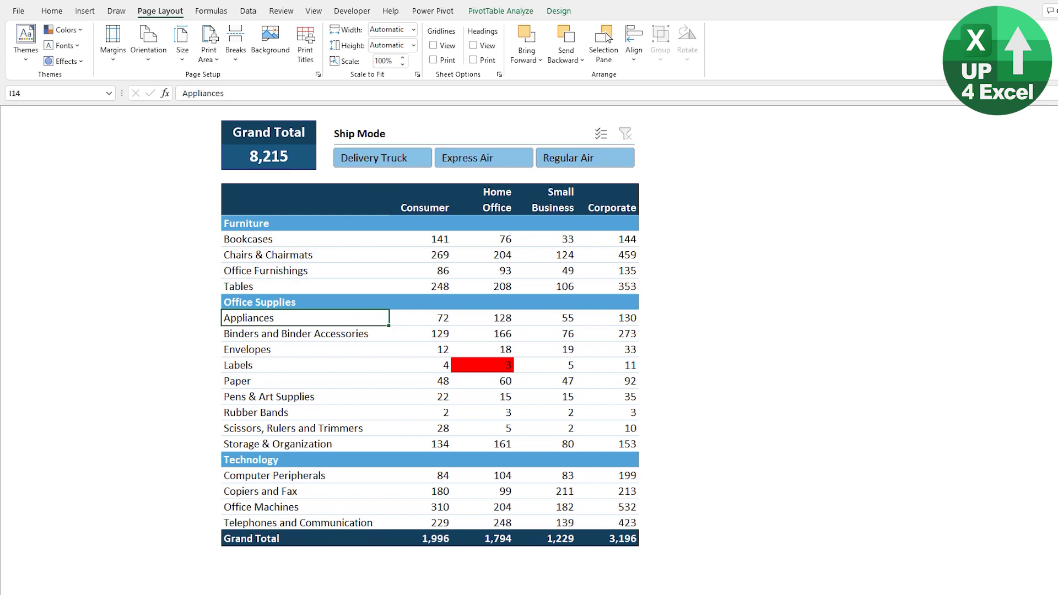
{"action": "key", "text": "ctrl+Page_Down"}
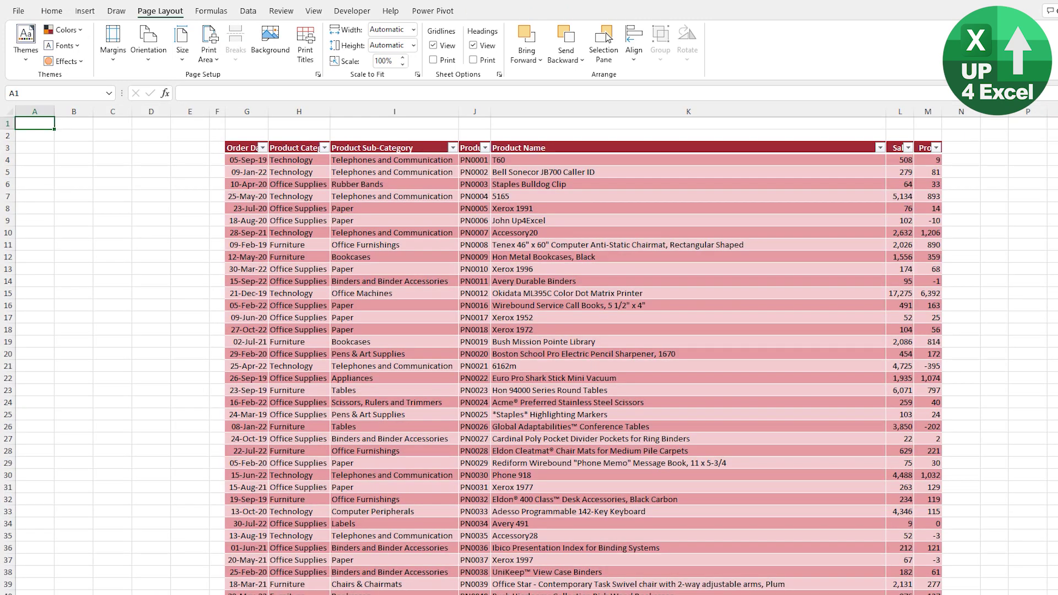
{"action": "key", "text": "ctrl+Page_Down"}
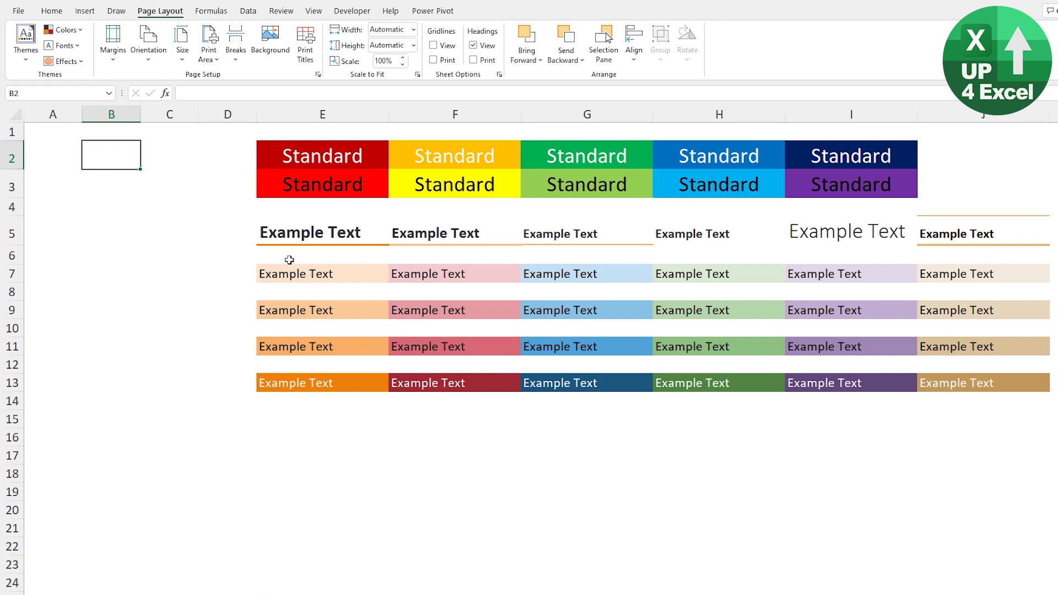
- Select Example Text cells E7:E13 and browse the fill palette without applying a colour
{"action": "left_click_drag", "start_coordinate": [337, 276], "coordinate": [340, 387]}
{"action": "left_click", "coordinate": [167, 184]}
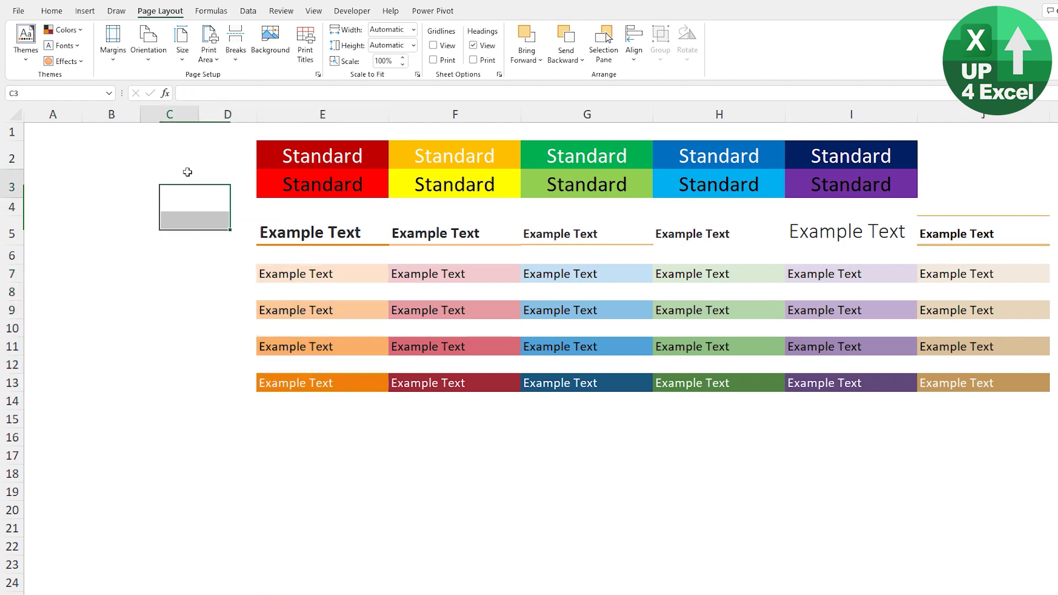
{"action": "left_click", "coordinate": [51, 11]}
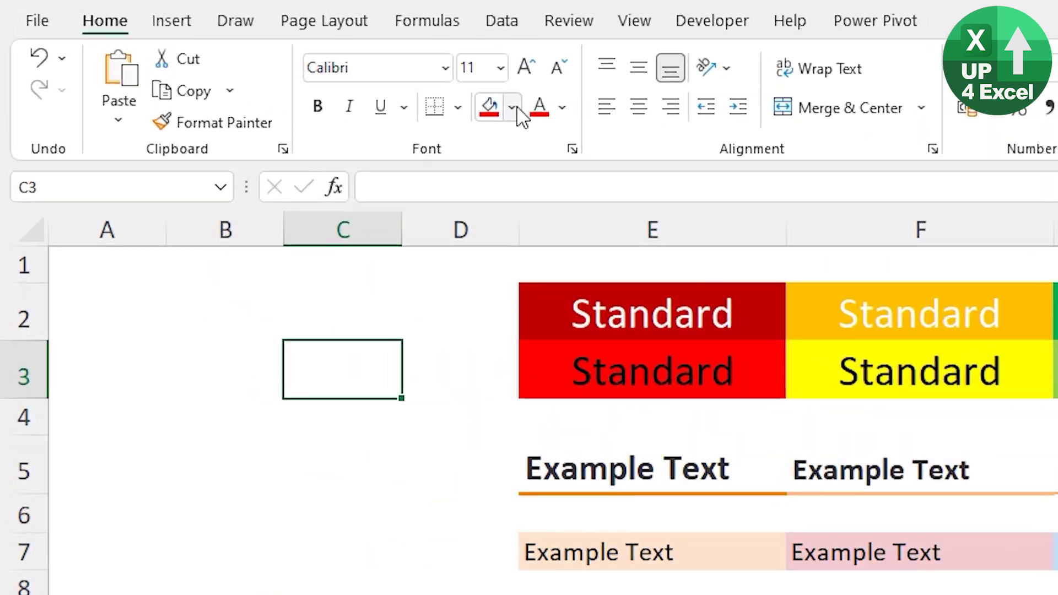
{"action": "left_click", "coordinate": [251, 55]}
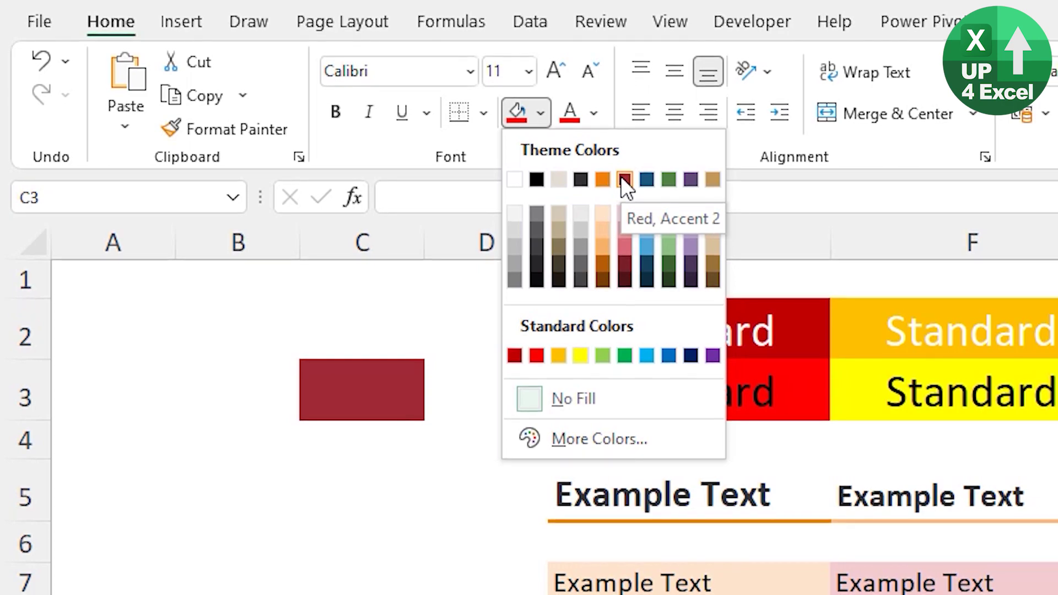
{"action": "key", "text": "Escape"}
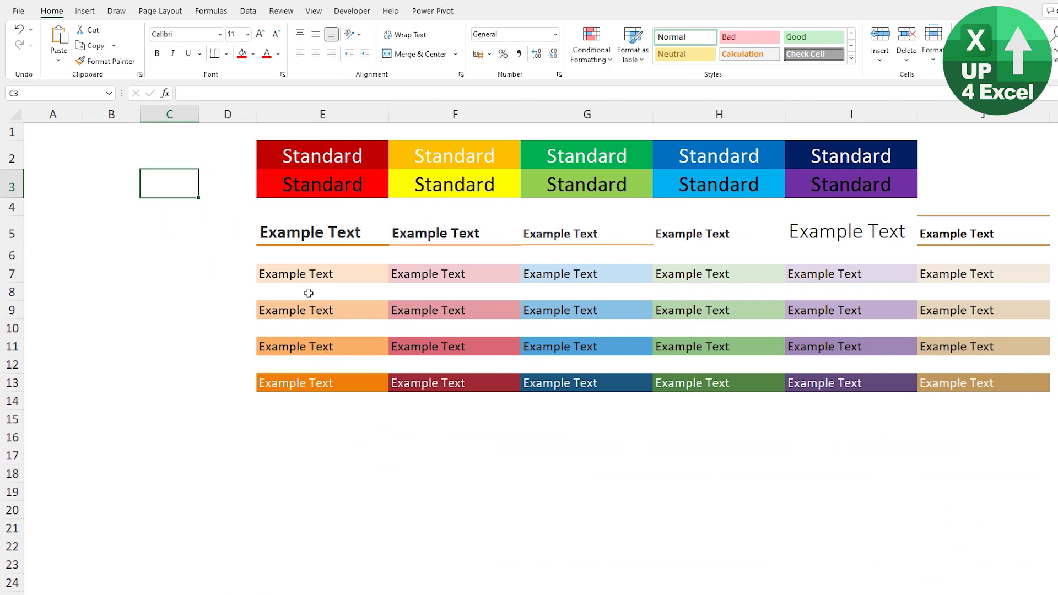
- Compare the accent example columns E7:E13 and G7:G13 and bring up the Page Layout settings
{"action": "left_click_drag", "start_coordinate": [317, 271], "coordinate": [318, 383]}
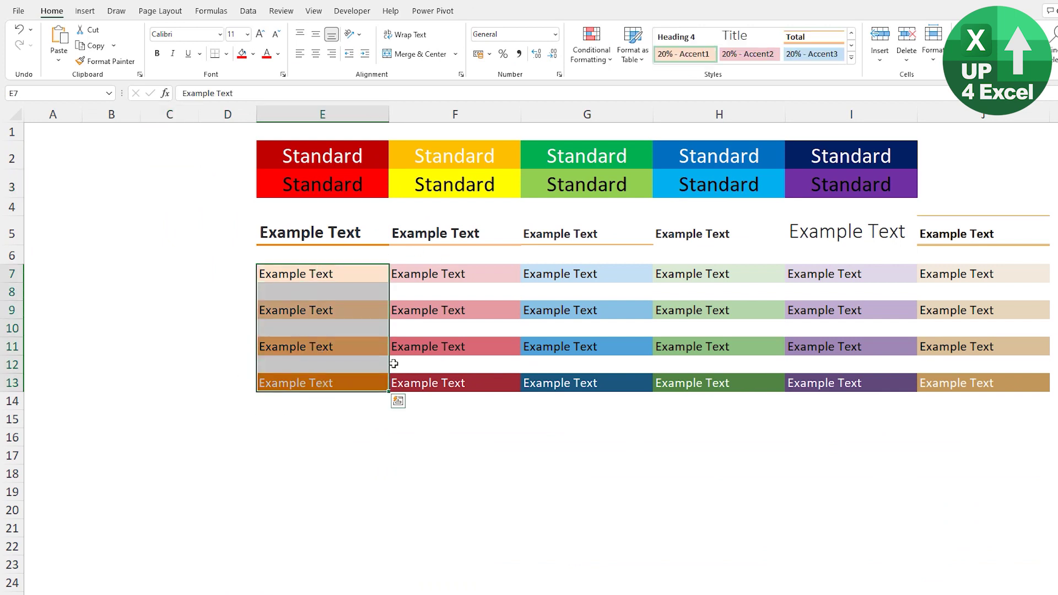
{"action": "left_click_drag", "start_coordinate": [568, 271], "coordinate": [565, 382]}
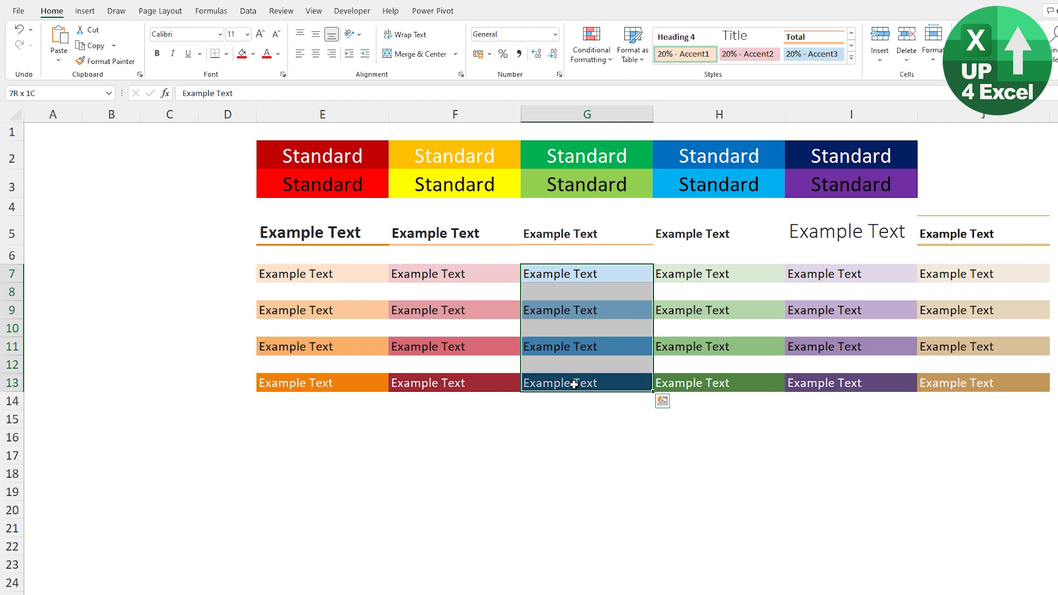
{"action": "left_click", "coordinate": [155, 279]}
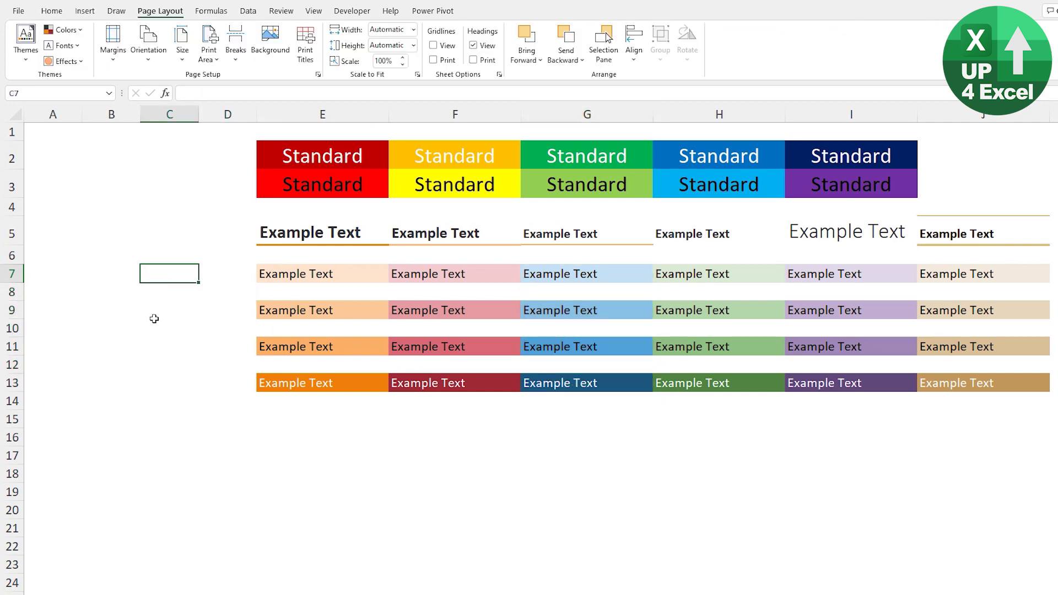
- Start a custom theme colour set named 'Changed Aspect'
{"action": "left_click", "coordinate": [64, 30]}
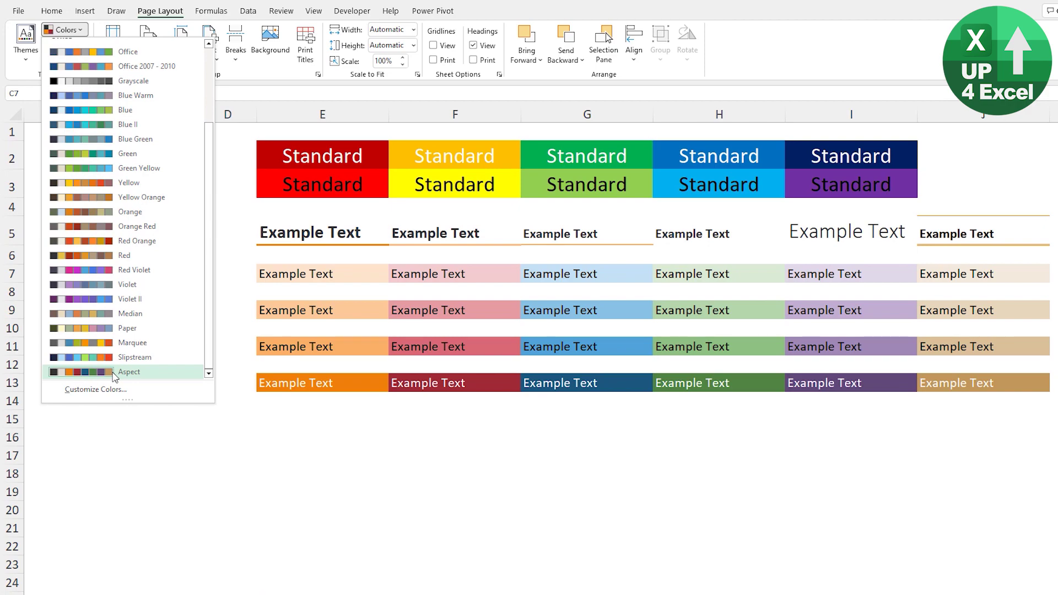
{"action": "left_click", "coordinate": [105, 389]}
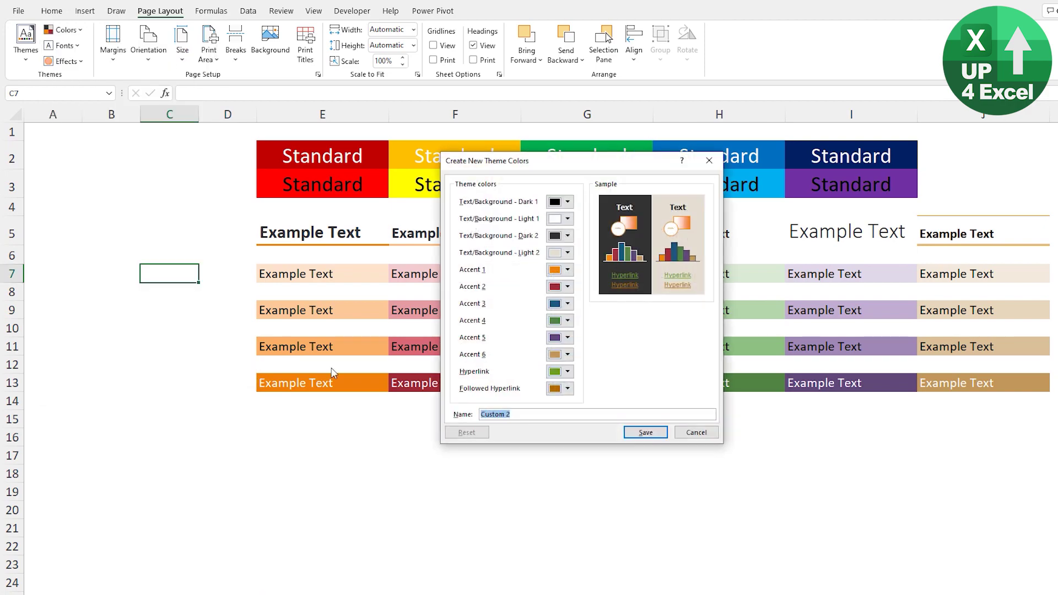
{"action": "left_click_drag", "start_coordinate": [565, 166], "coordinate": [179, 152]}
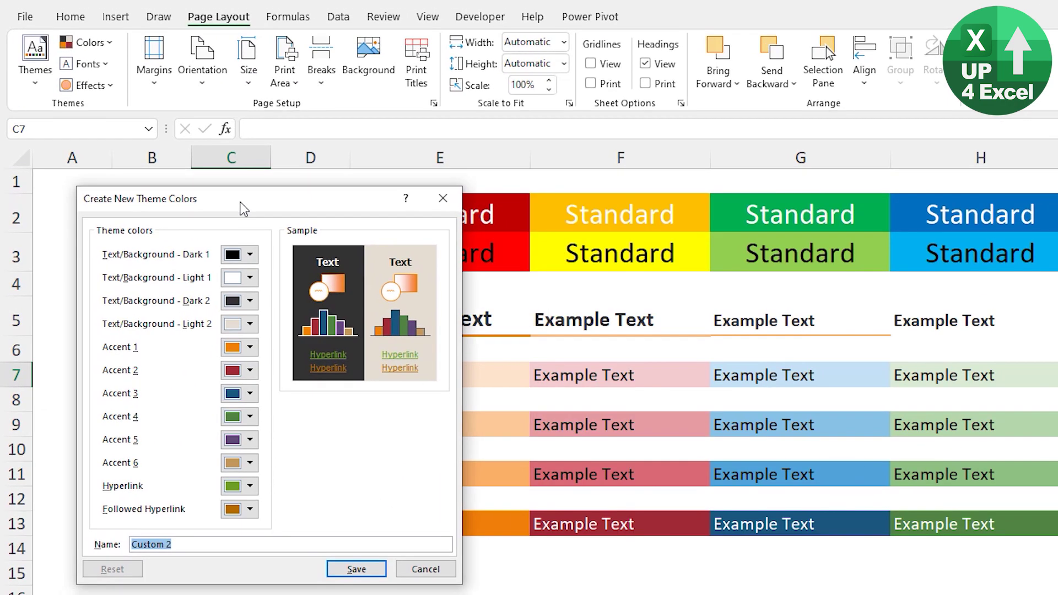
{"action": "left_click_drag", "start_coordinate": [245, 209], "coordinate": [228, 198]}
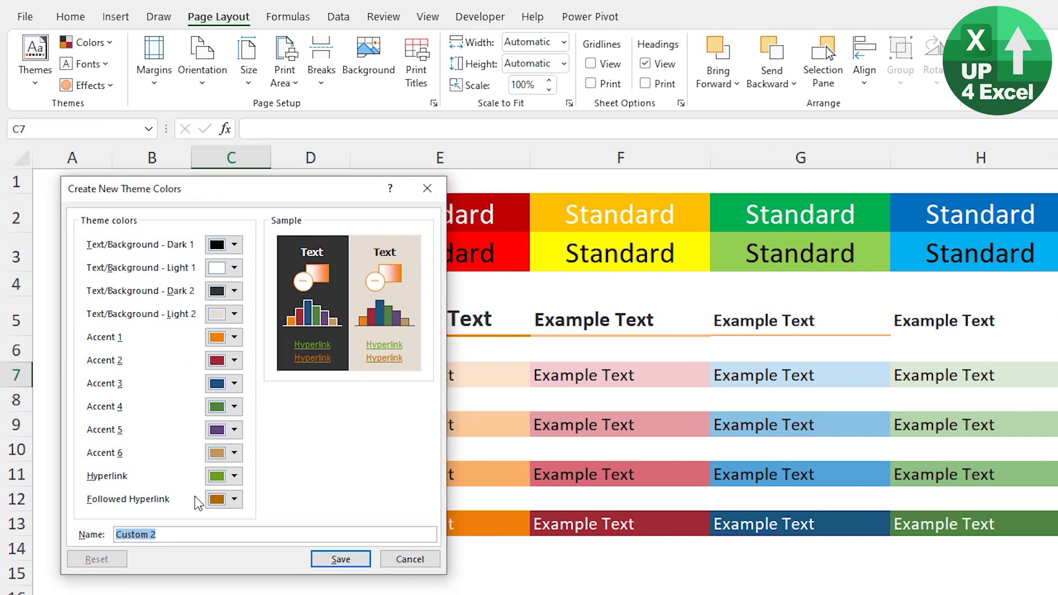
{"action": "type", "text": "Changed Aspect"}
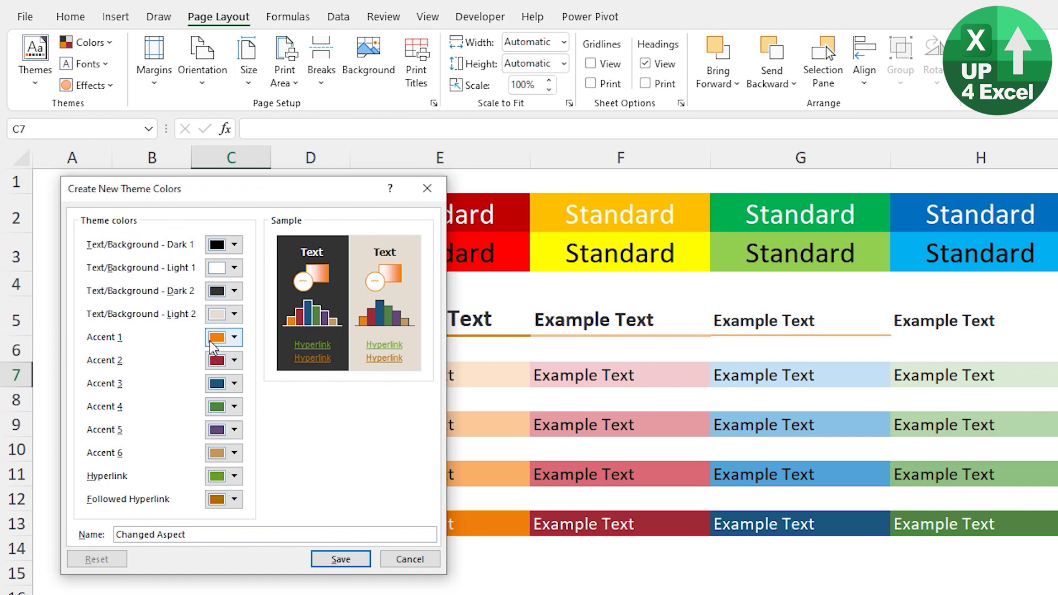
- Set Accent 1 to dark blue, Accent 3 to green and Accent 4 to orange
{"action": "left_click", "coordinate": [236, 337]}
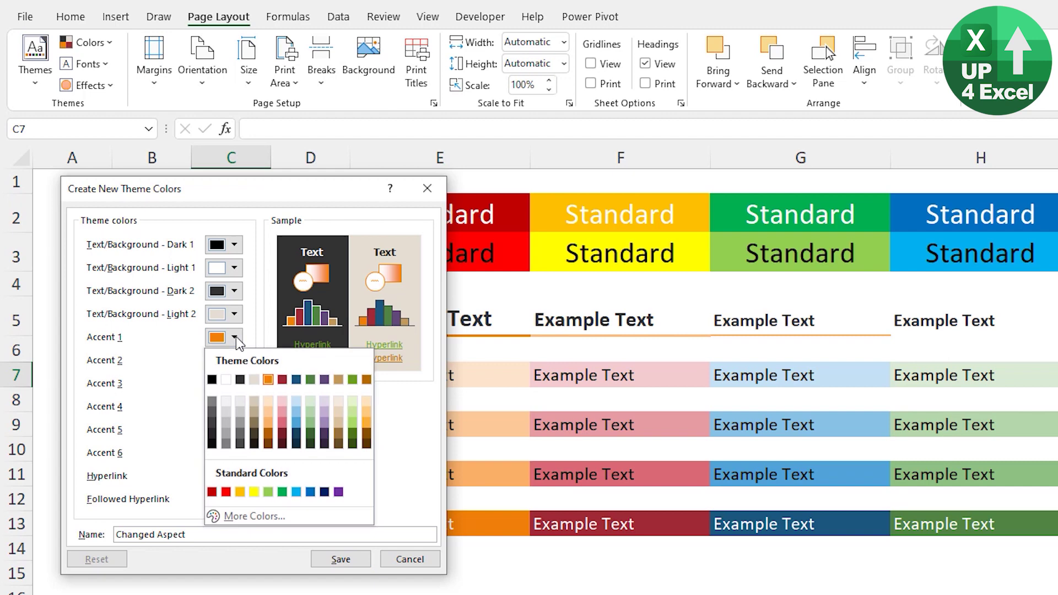
{"action": "left_click", "coordinate": [296, 380]}
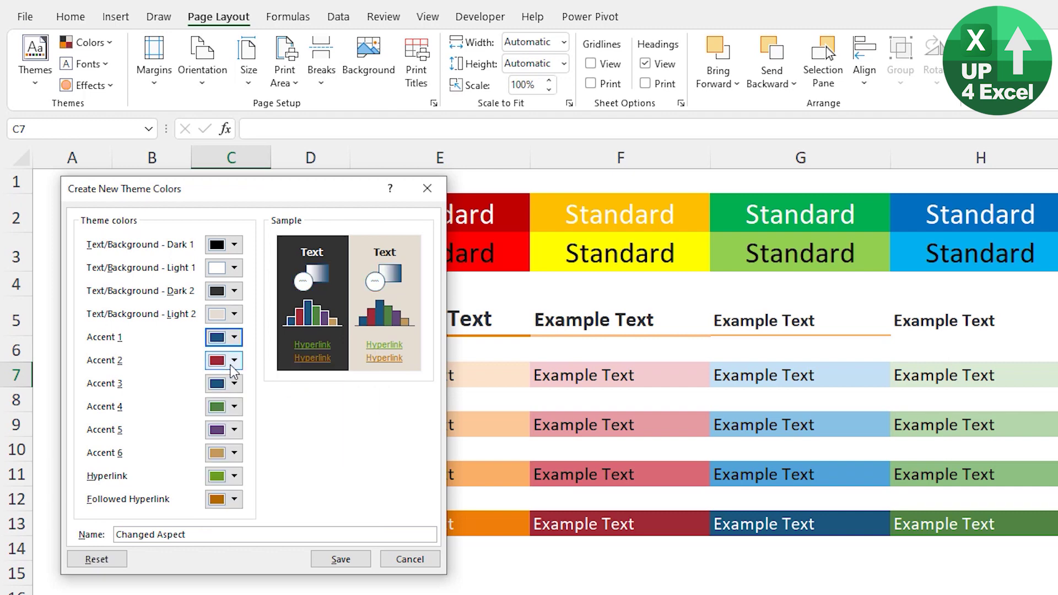
{"action": "left_click", "coordinate": [235, 384]}
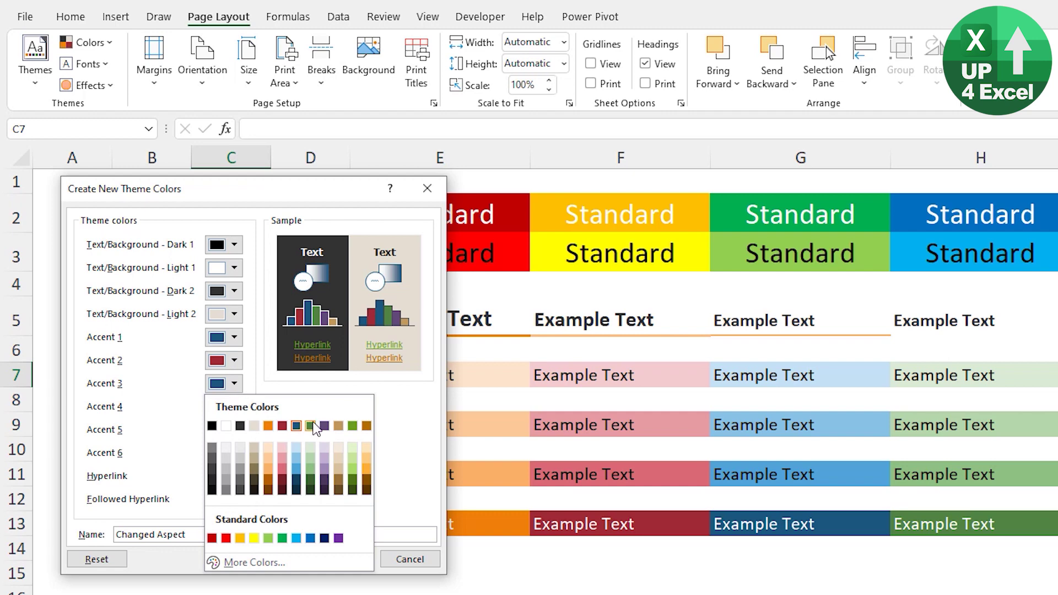
{"action": "left_click", "coordinate": [310, 425]}
{"action": "left_click", "coordinate": [235, 408]}
{"action": "left_click", "coordinate": [269, 448]}
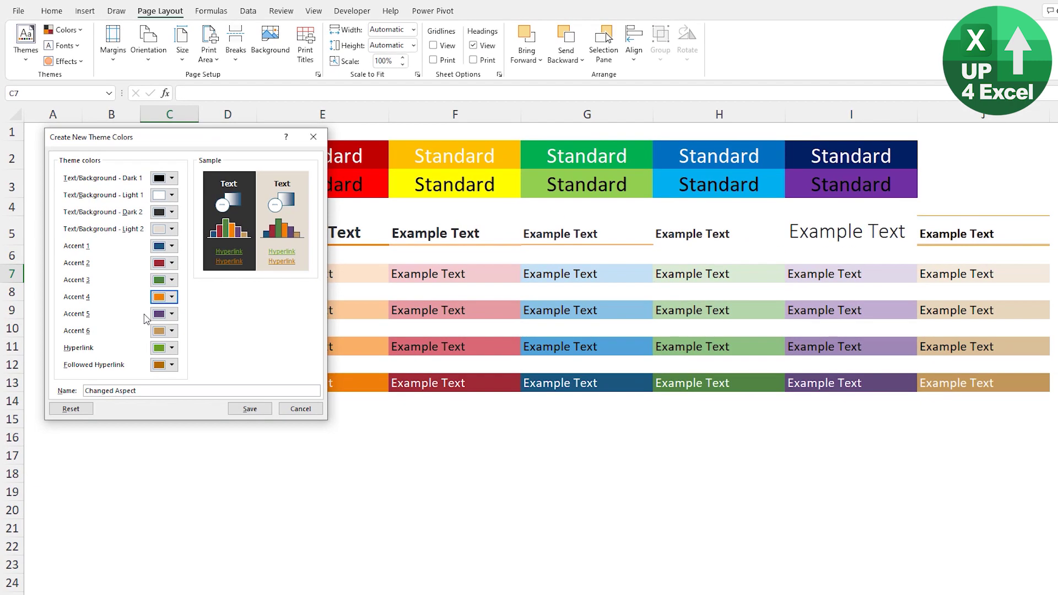
{"action": "left_click", "coordinate": [246, 408]}
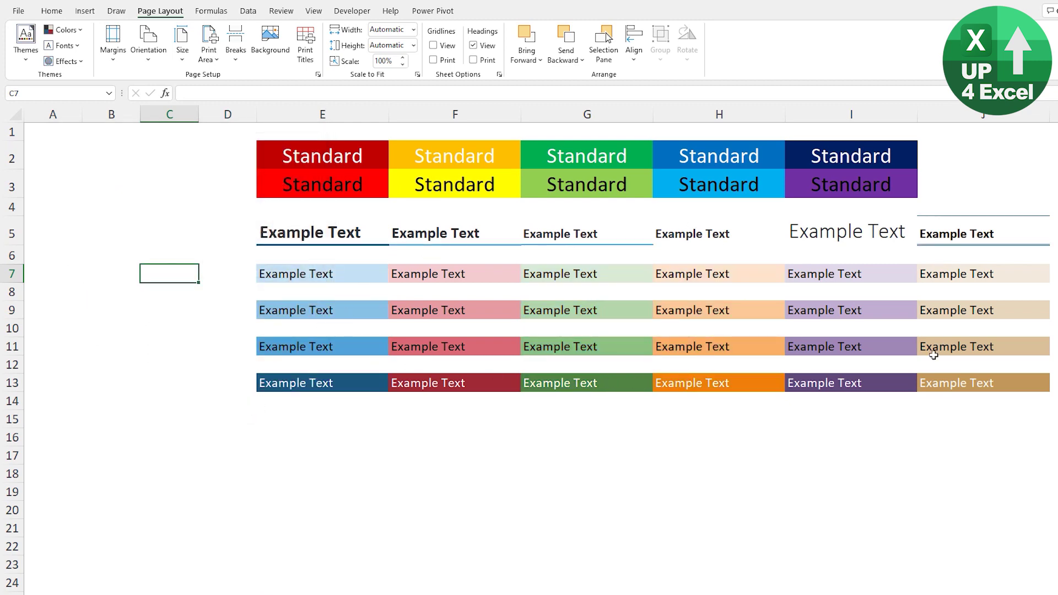
{"action": "left_click", "coordinate": [323, 238]}
{"action": "left_click", "coordinate": [411, 244]}
{"action": "left_click", "coordinate": [560, 226]}
{"action": "left_click", "coordinate": [323, 228]}
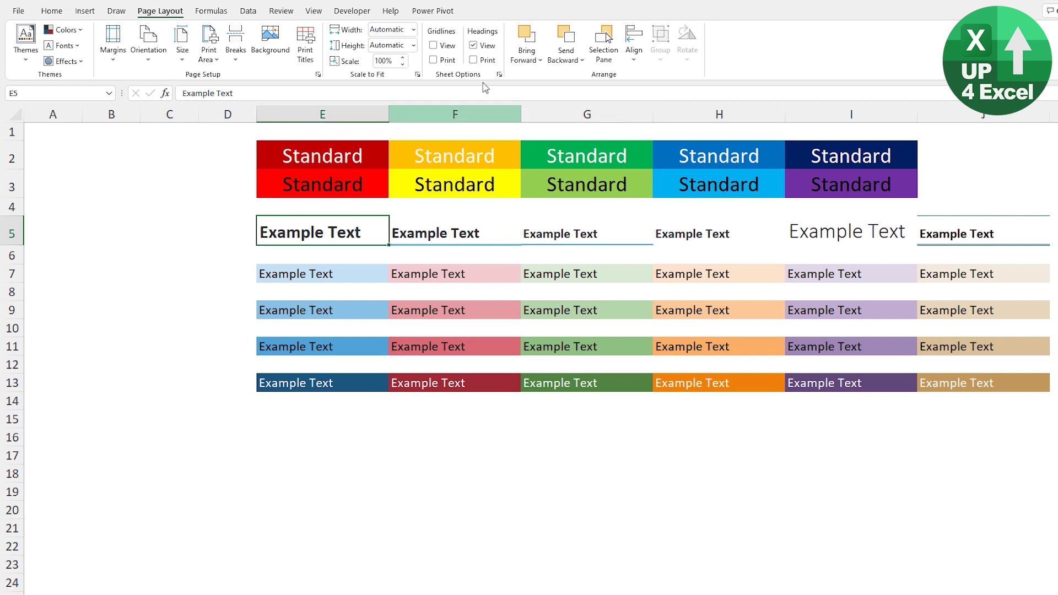
{"action": "left_click", "coordinate": [229, 229]}
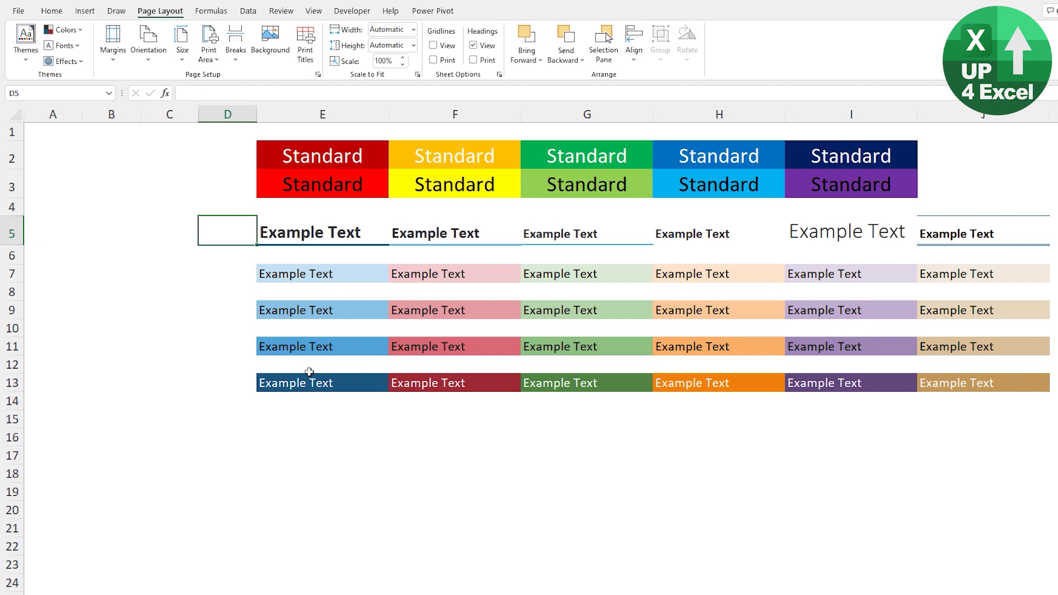
{"action": "left_click", "coordinate": [77, 29]}
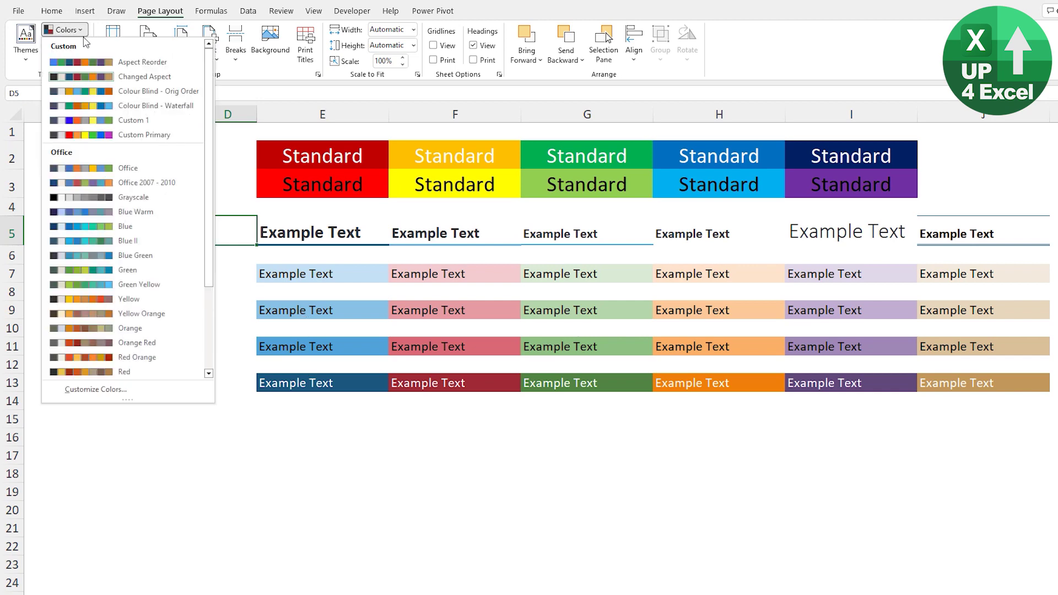
{"action": "left_click", "coordinate": [97, 390]}
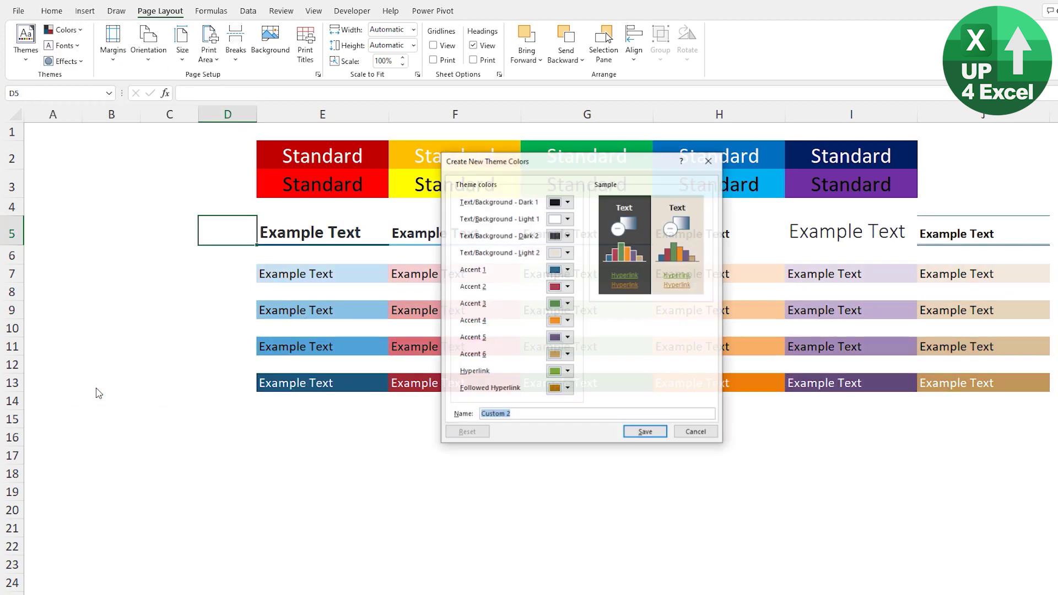
{"action": "left_click_drag", "start_coordinate": [551, 161], "coordinate": [149, 161]}
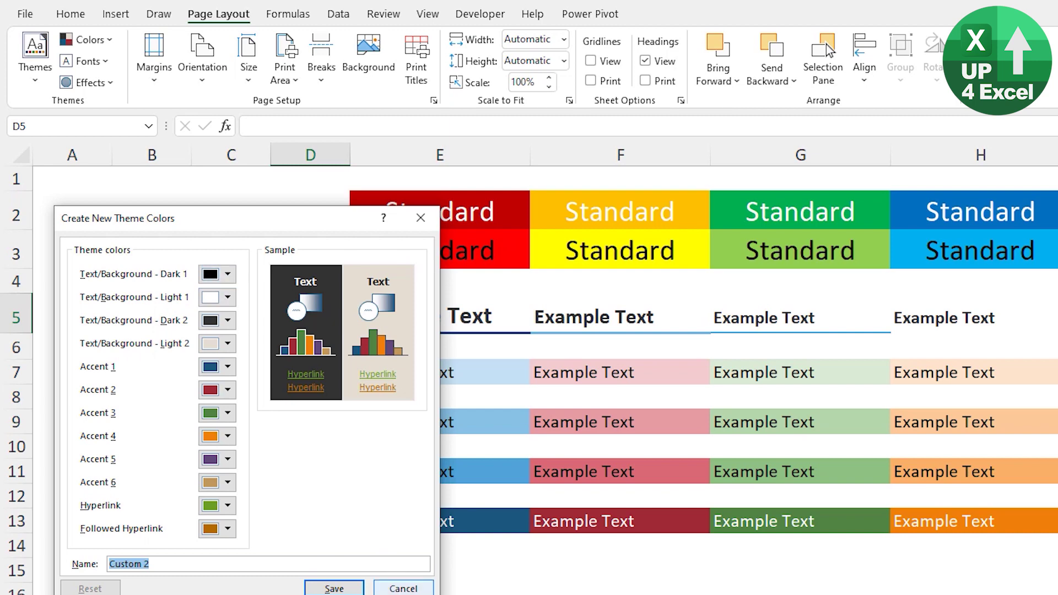
- Close the theme colour editor and open the Home fill colour palette for D5
{"action": "left_click", "coordinate": [402, 588]}
{"action": "left_click", "coordinate": [73, 15]}
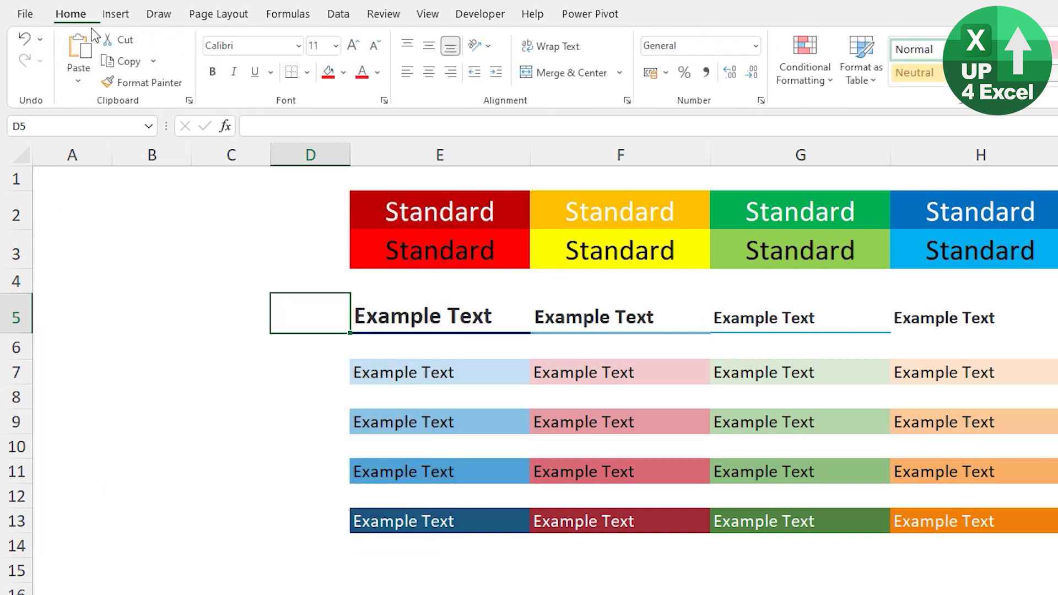
{"action": "left_click", "coordinate": [345, 73]}
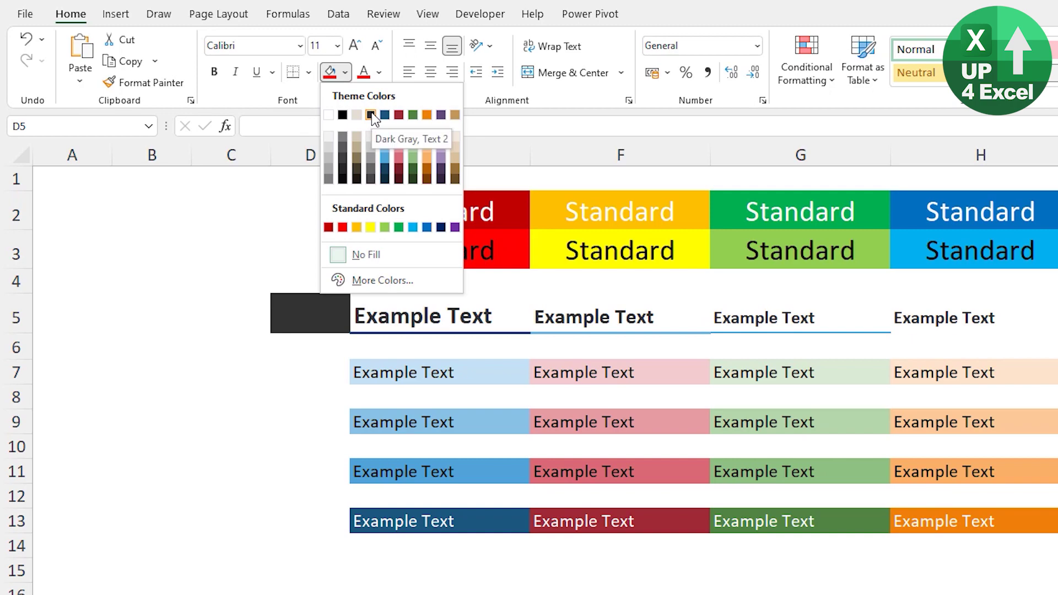
{"action": "left_click", "coordinate": [499, 317]}
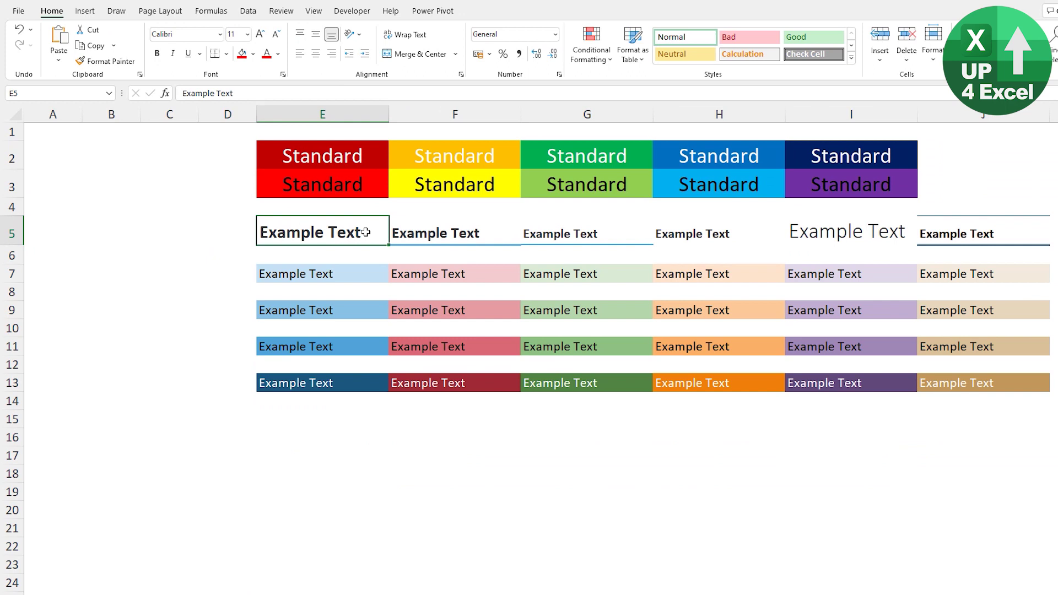
{"action": "left_click_drag", "start_coordinate": [366, 232], "coordinate": [810, 231]}
{"action": "left_click", "coordinate": [289, 229]}
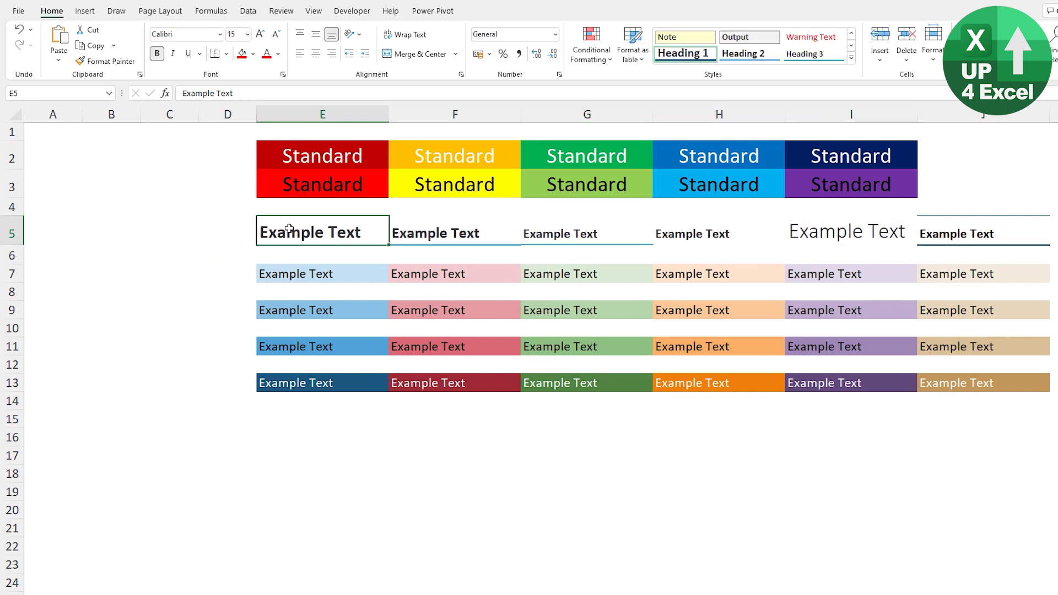
{"action": "left_click", "coordinate": [253, 53]}
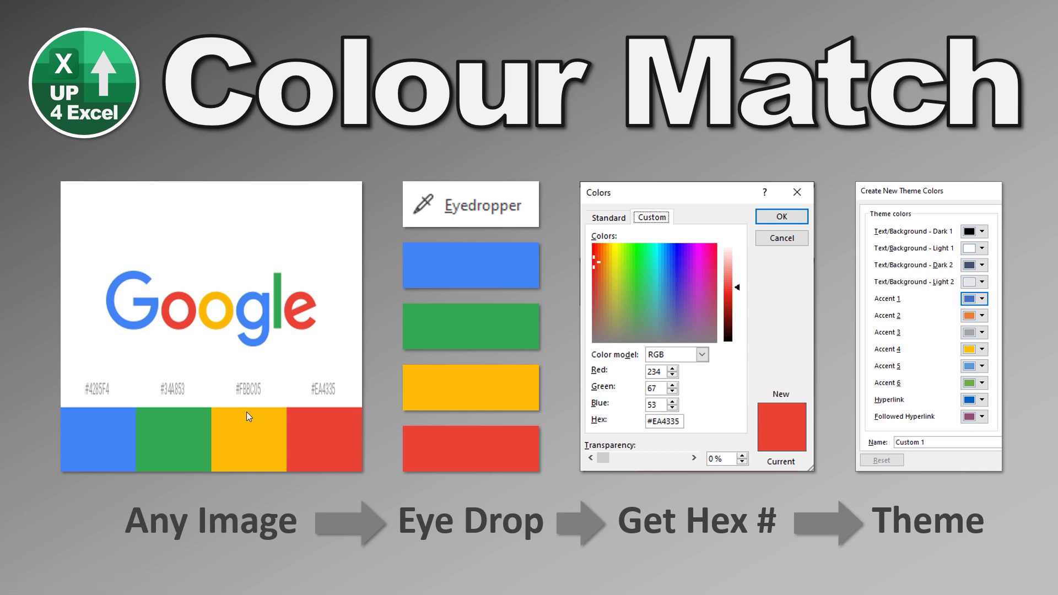
- Leave the slide show and select the blue bar below the Eyedropper label
{"action": "key", "text": "Escape"}
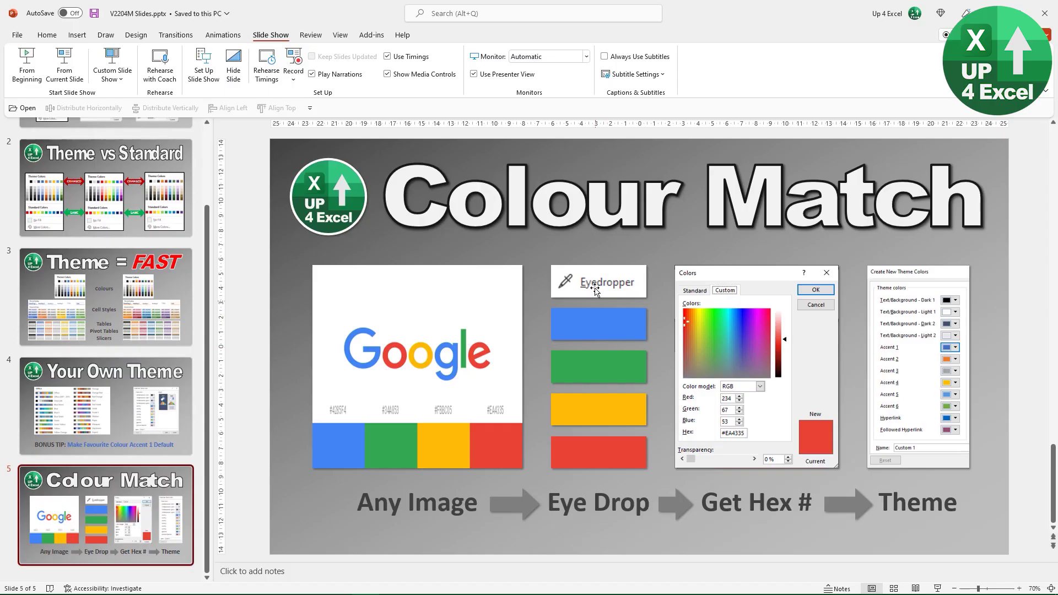
{"action": "left_click", "coordinate": [594, 286]}
{"action": "left_click", "coordinate": [534, 316]}
{"action": "left_click", "coordinate": [590, 333]}
{"action": "left_click", "coordinate": [593, 389]}
{"action": "left_click", "coordinate": [593, 372]}
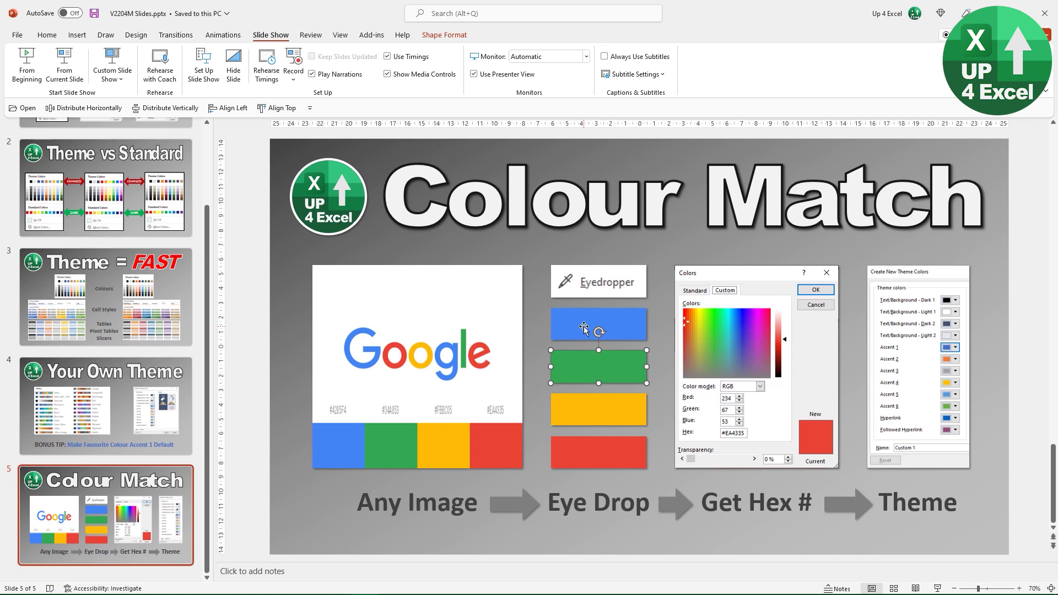
{"action": "left_click", "coordinate": [584, 327]}
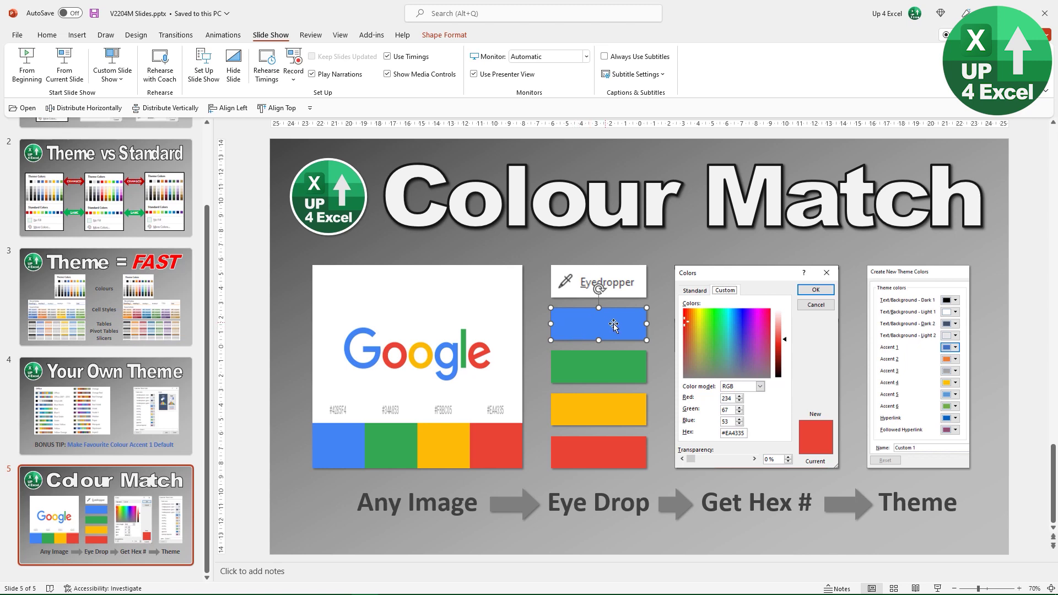
- Fill the blue bar with the blue sampled by Eyedropper from the Google image
{"action": "left_click", "coordinate": [458, 36]}
{"action": "left_click", "coordinate": [439, 53]}
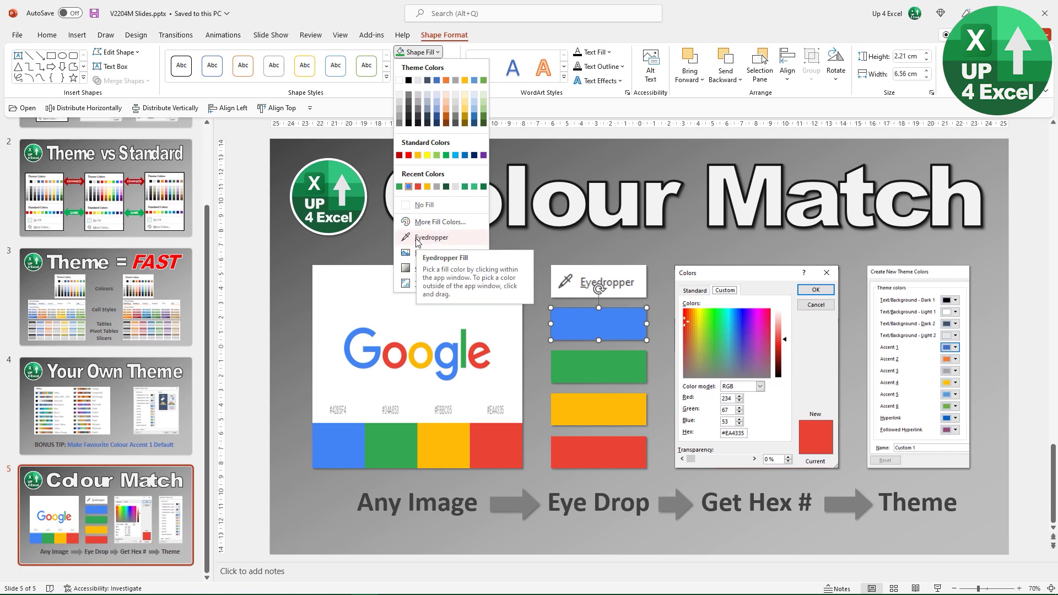
{"action": "left_click", "coordinate": [424, 238]}
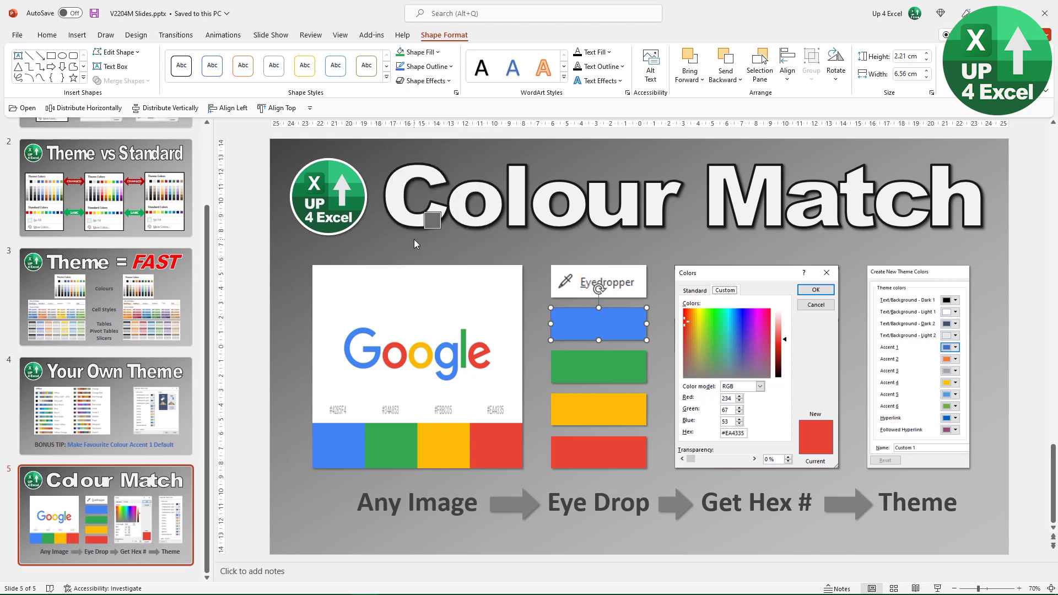
{"action": "left_click", "coordinate": [346, 439]}
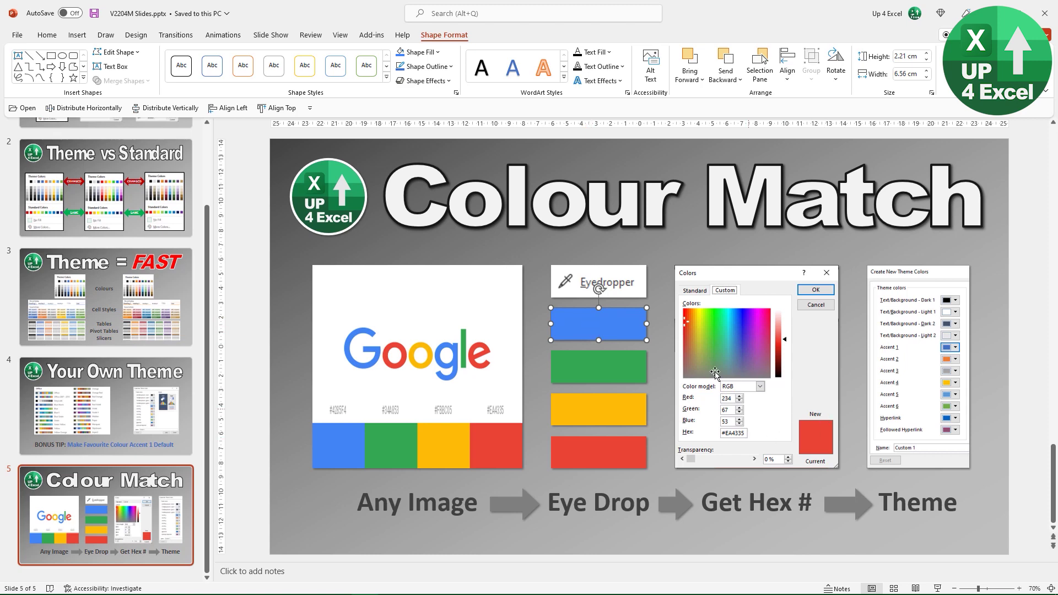
{"action": "left_click", "coordinate": [581, 381]}
{"action": "left_click", "coordinate": [571, 331]}
- In PowerPoint, read and copy the blue rectangle's fill hex code #4285F4, closing without changes
{"action": "left_click", "coordinate": [433, 52]}
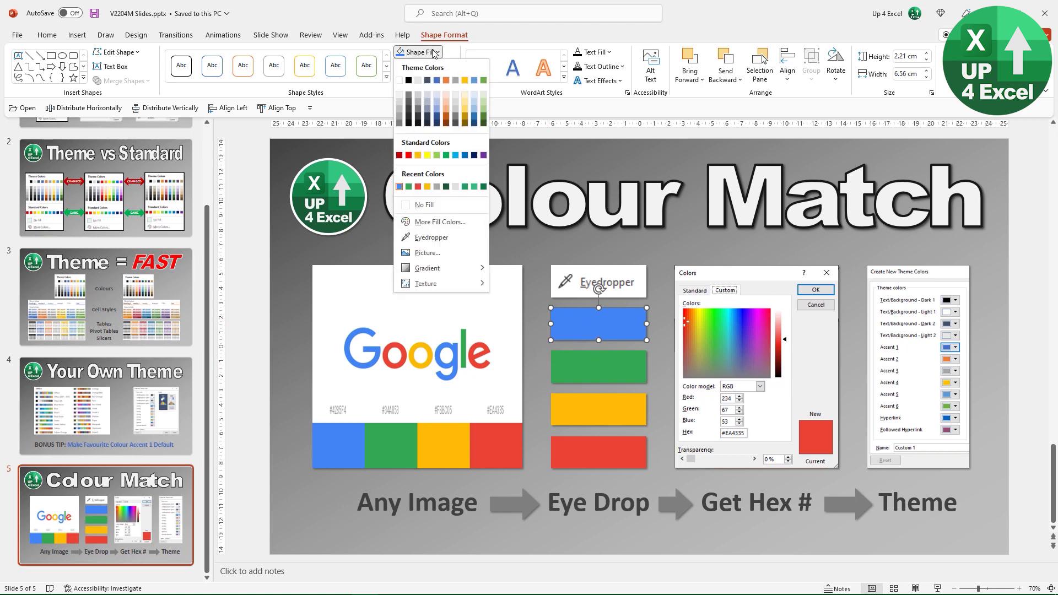
{"action": "left_click", "coordinate": [438, 223]}
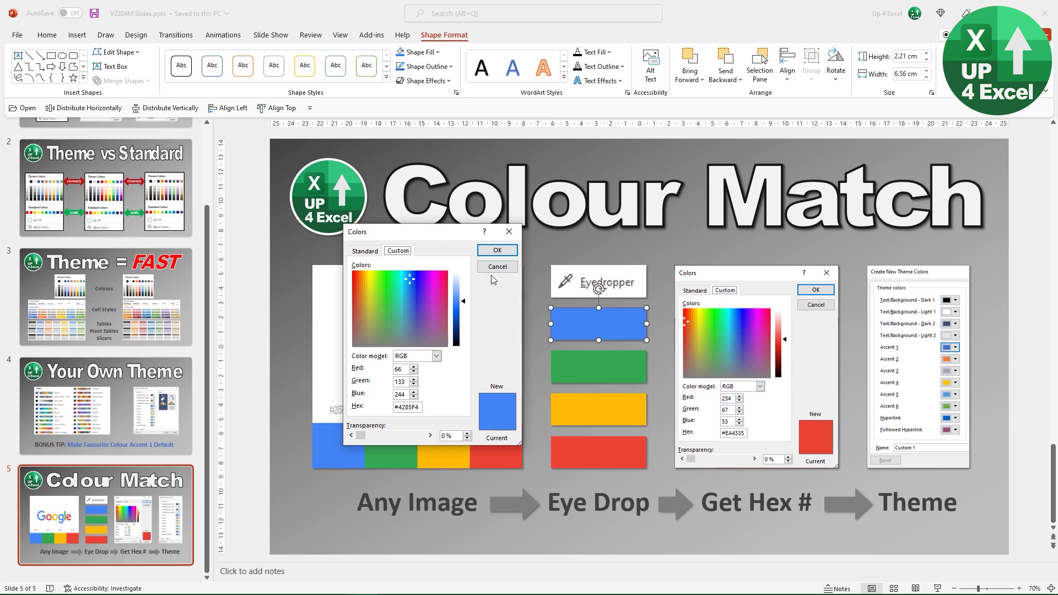
{"action": "left_click_drag", "start_coordinate": [438, 235], "coordinate": [465, 244]}
{"action": "left_click_drag", "start_coordinate": [446, 416], "coordinate": [422, 417]}
{"action": "key", "text": "ctrl+c"}
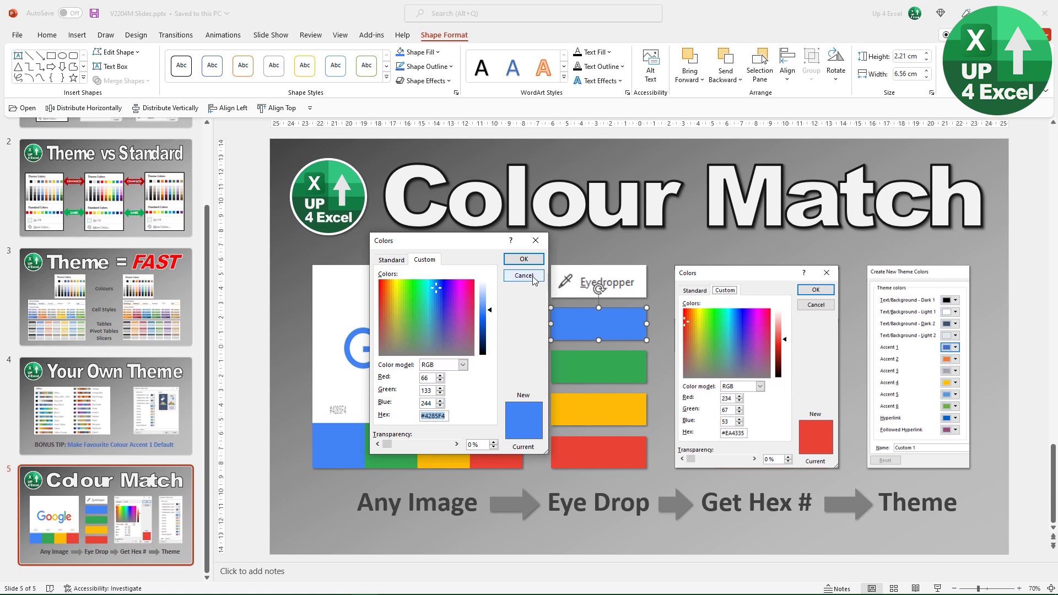
{"action": "left_click", "coordinate": [527, 260]}
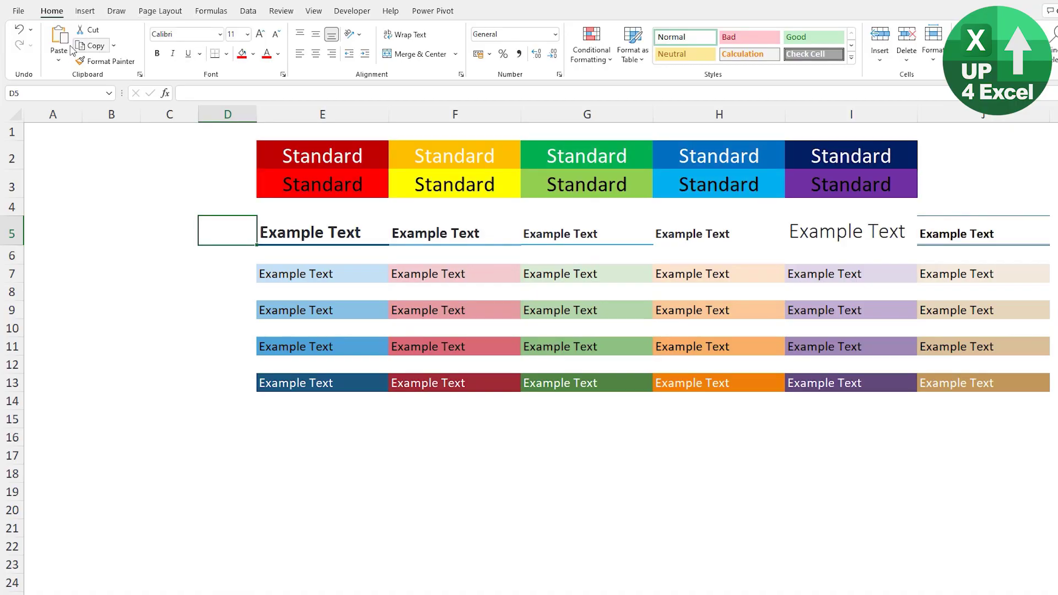
- Open the Changed Aspect theme colour scheme for editing from Page Layout Colors
{"action": "left_click", "coordinate": [161, 12]}
{"action": "left_click", "coordinate": [81, 32]}
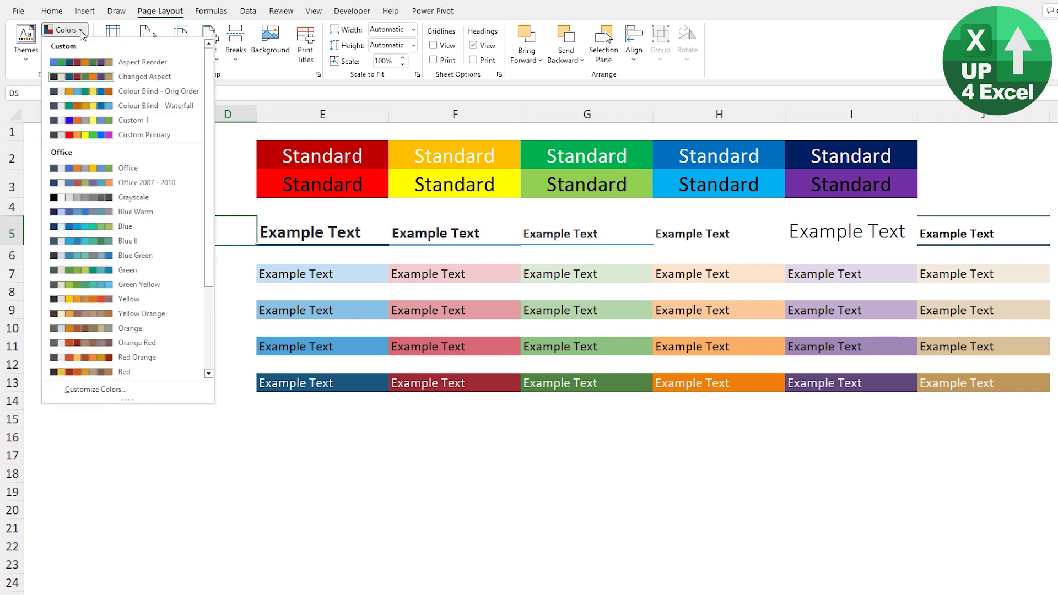
{"action": "right_click", "coordinate": [104, 77]}
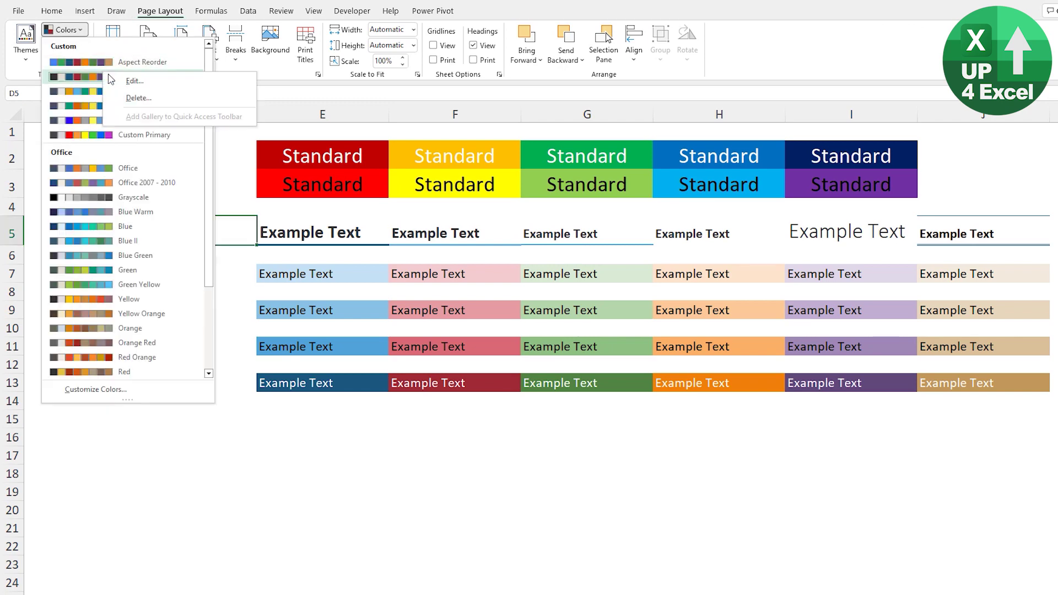
{"action": "left_click", "coordinate": [132, 81]}
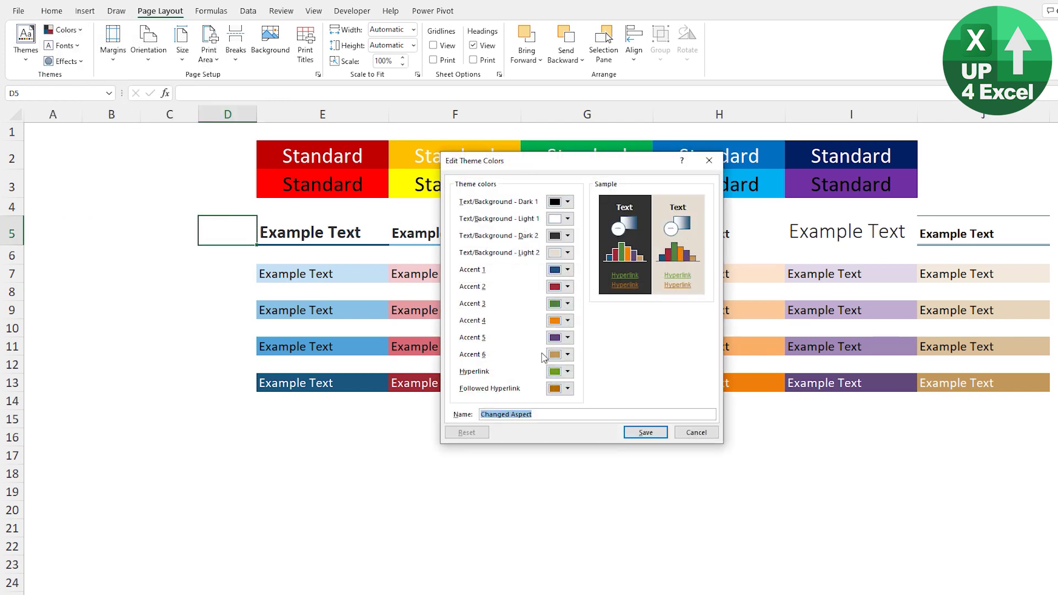
{"action": "left_click_drag", "start_coordinate": [577, 163], "coordinate": [361, 227]}
- Set Accent 6 to Google blue #4285F4, save the theme, and select J7:J13
{"action": "left_click", "coordinate": [353, 419]}
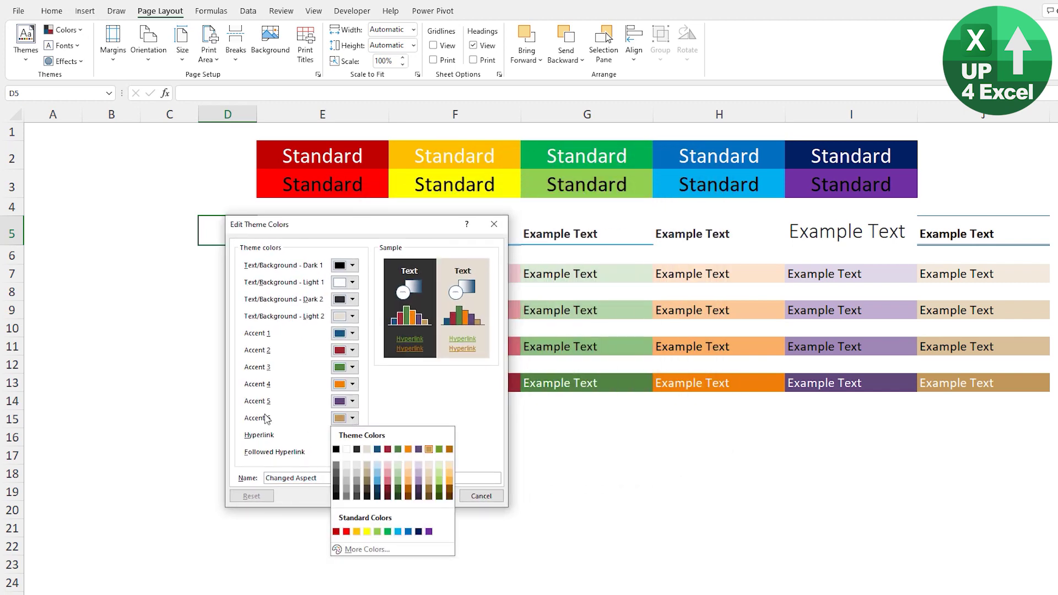
{"action": "left_click", "coordinate": [375, 549]}
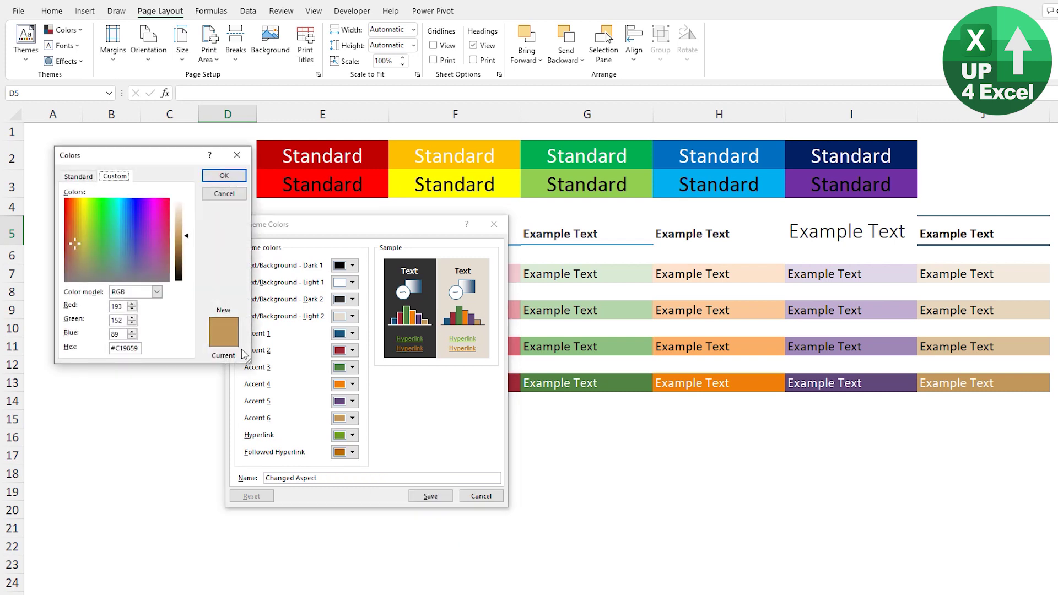
{"action": "left_click", "coordinate": [126, 347]}
{"action": "key", "text": "ctrl+v"}
{"action": "left_click", "coordinate": [224, 176]}
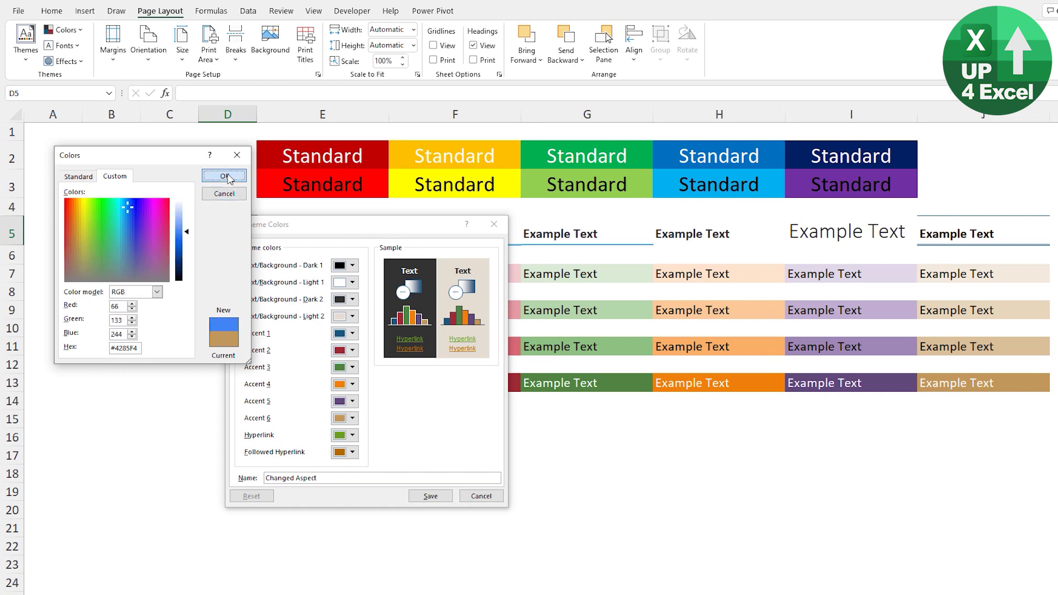
{"action": "left_click", "coordinate": [430, 496]}
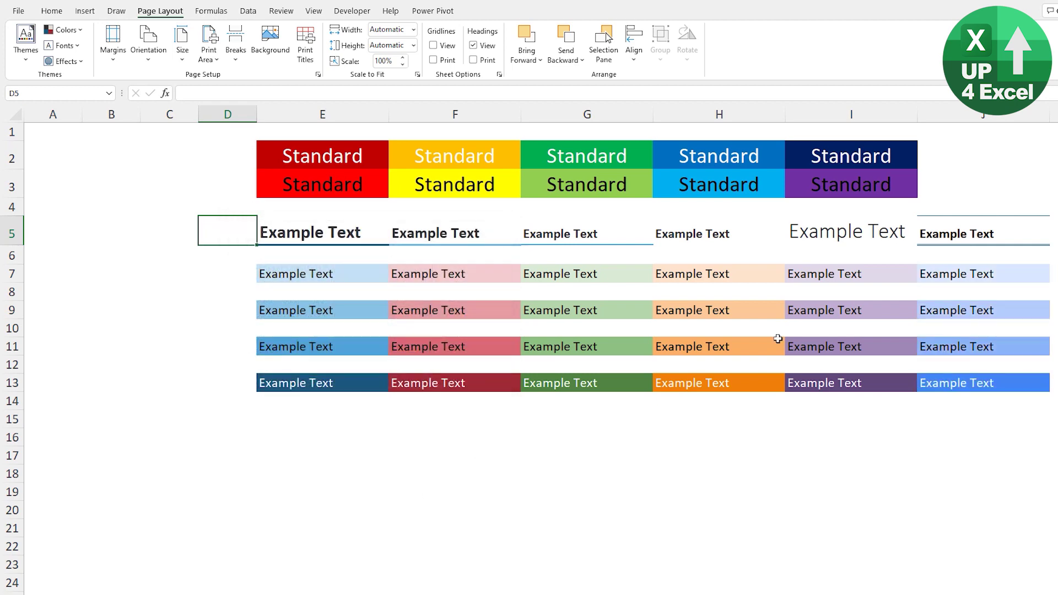
{"action": "left_click_drag", "start_coordinate": [983, 280], "coordinate": [974, 385]}
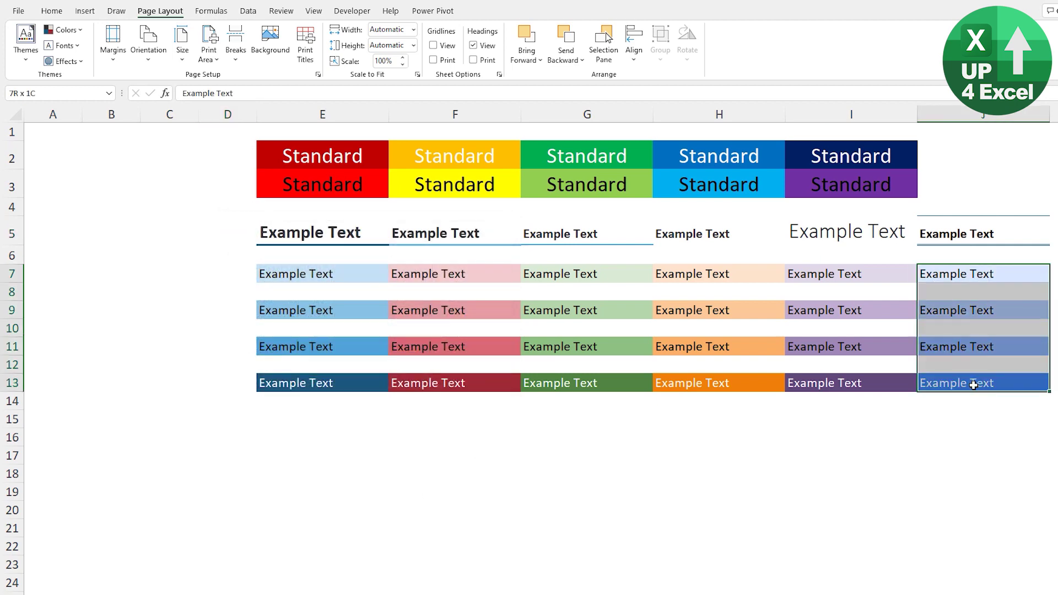
- Preview Blue, Accent 6 as a fill on C6:C7 without applying it, then go to the pivot sheet
{"action": "left_click_drag", "start_coordinate": [933, 276], "coordinate": [956, 385]}
{"action": "left_click_drag", "start_coordinate": [152, 271], "coordinate": [152, 257]}
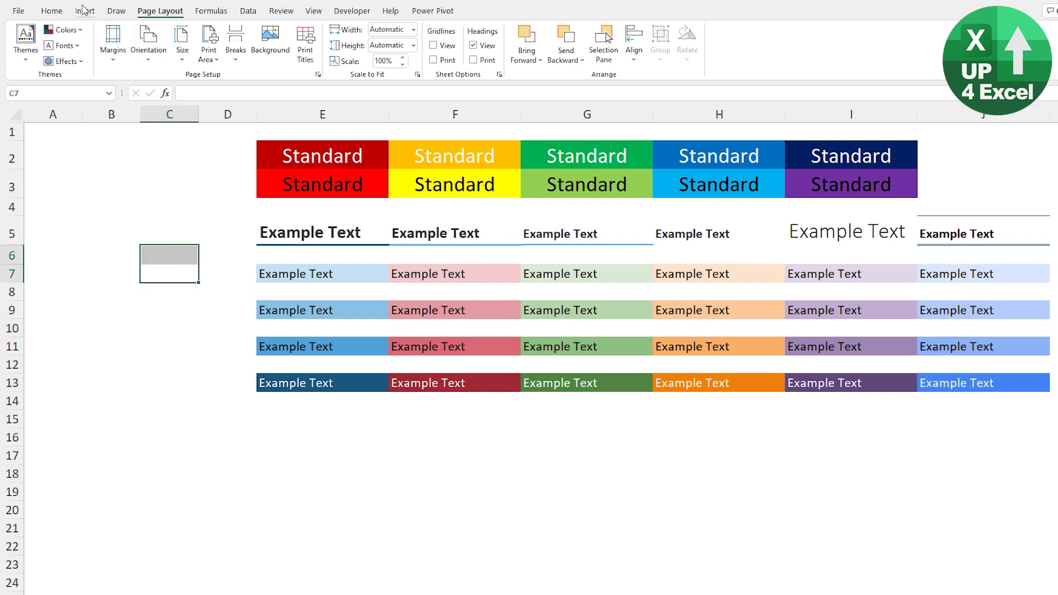
{"action": "left_click", "coordinate": [52, 10]}
{"action": "left_click", "coordinate": [253, 54]}
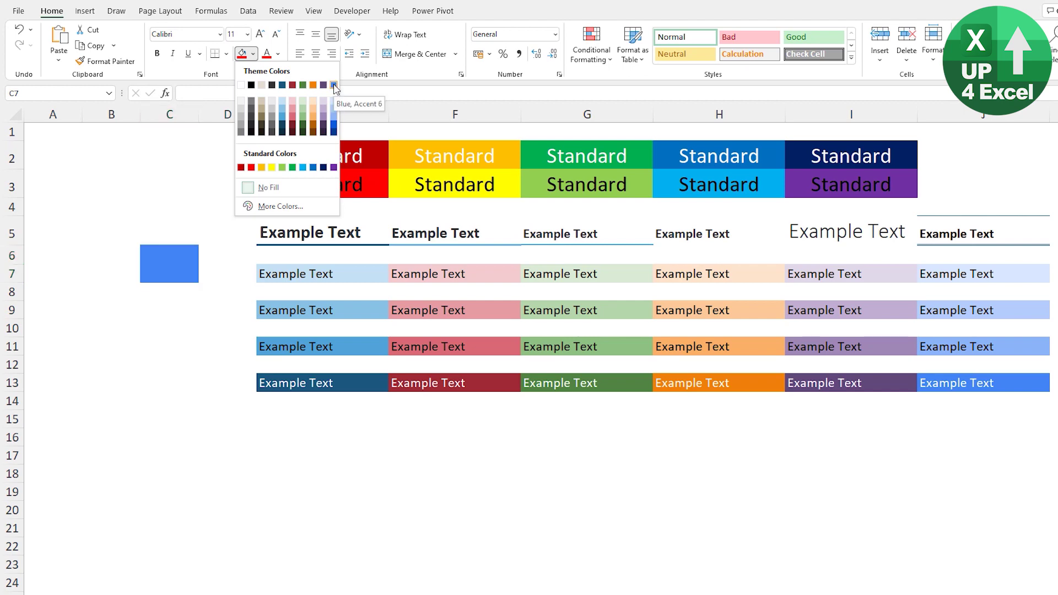
{"action": "left_click", "coordinate": [218, 269]}
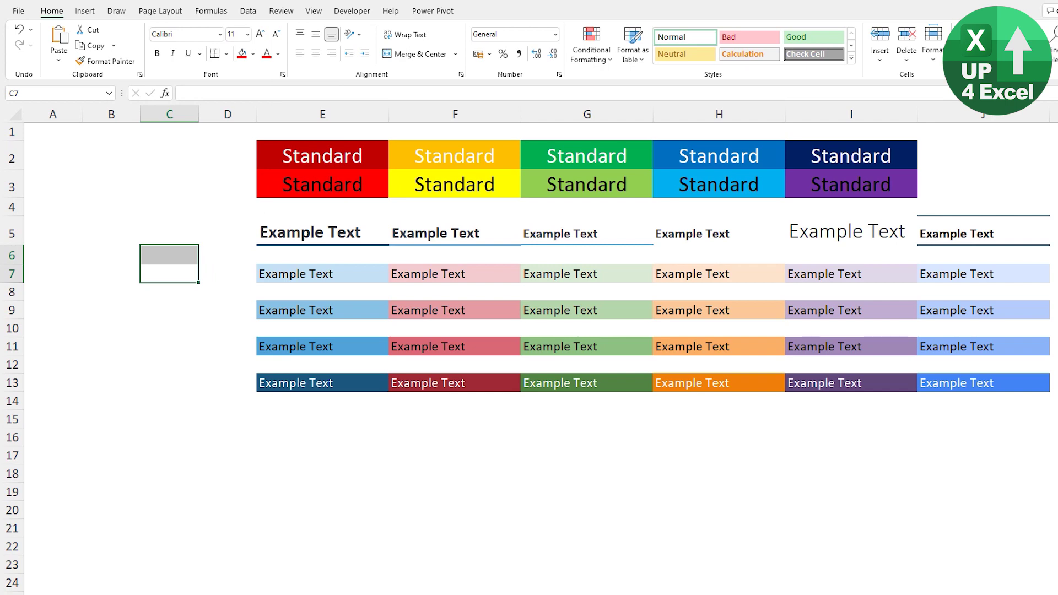
{"action": "left_click", "coordinate": [245, 592]}
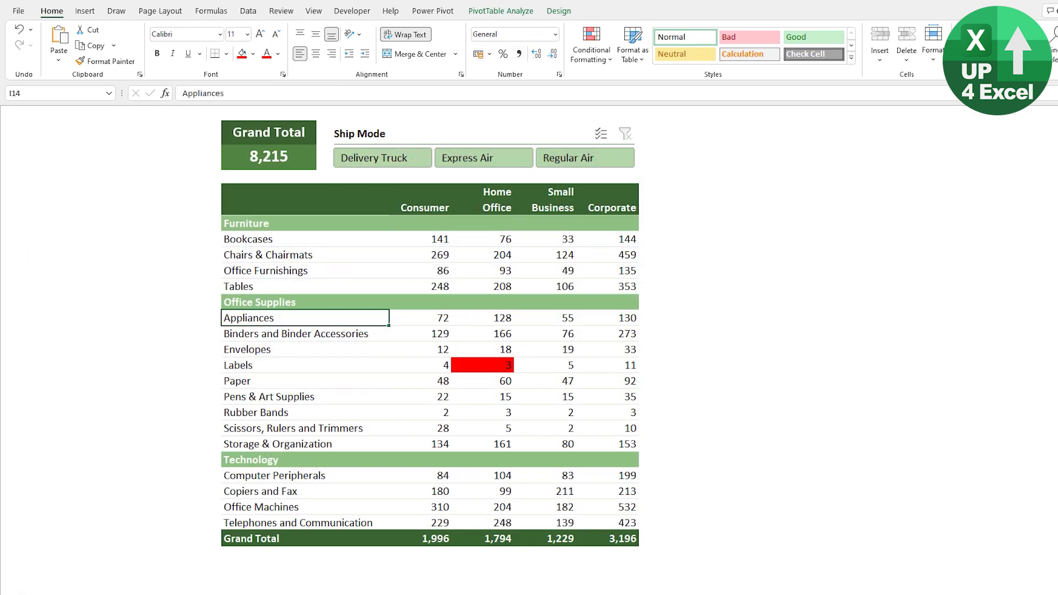
- Apply Blue, Table Style Medium 7 to the order data table
{"action": "left_click", "coordinate": [247, 590]}
{"action": "left_click", "coordinate": [431, 217]}
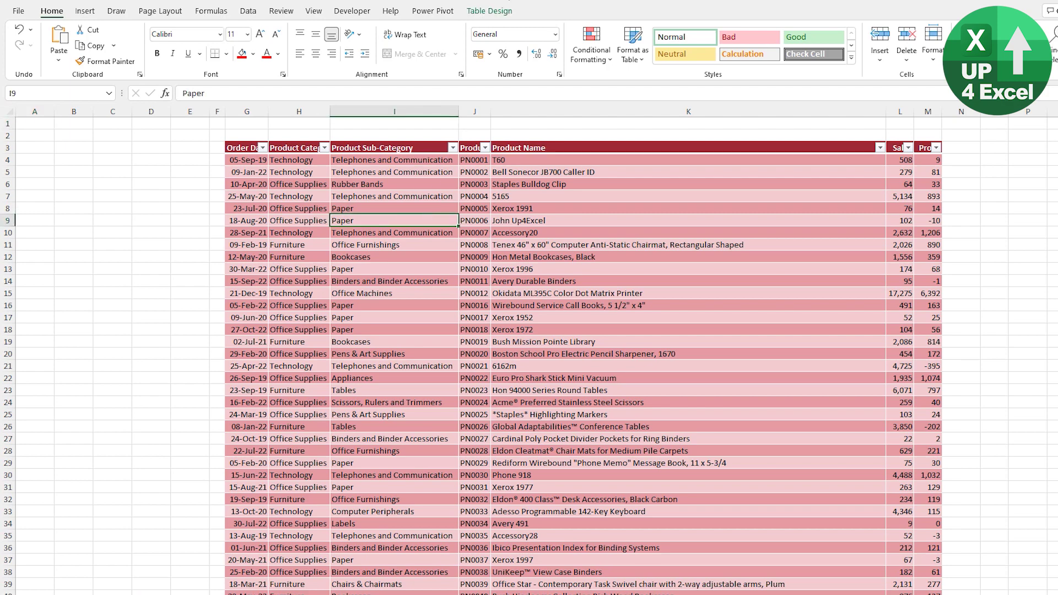
{"action": "left_click", "coordinate": [500, 11]}
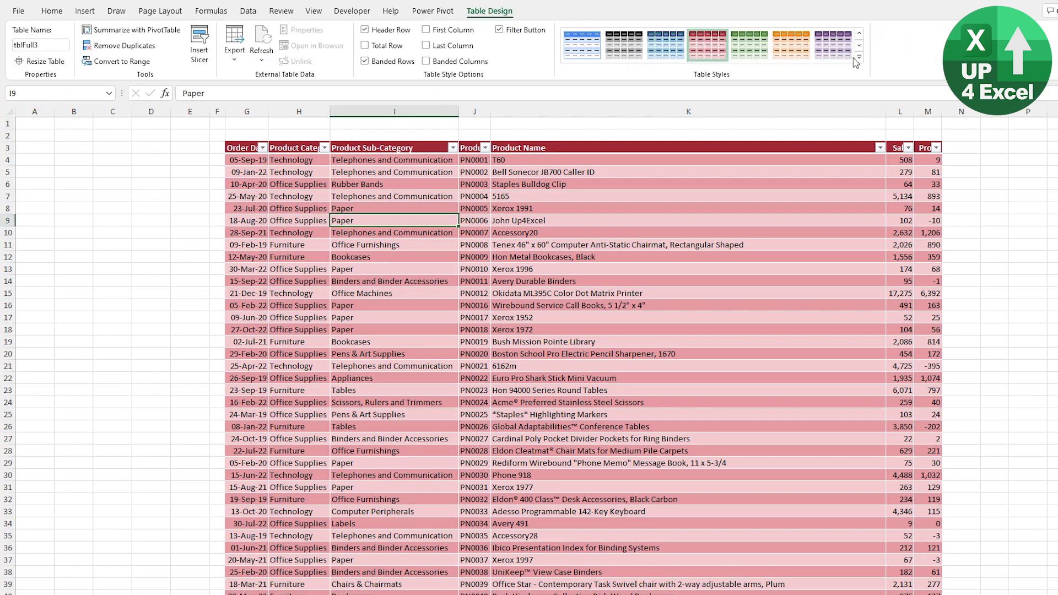
{"action": "left_click", "coordinate": [861, 58]}
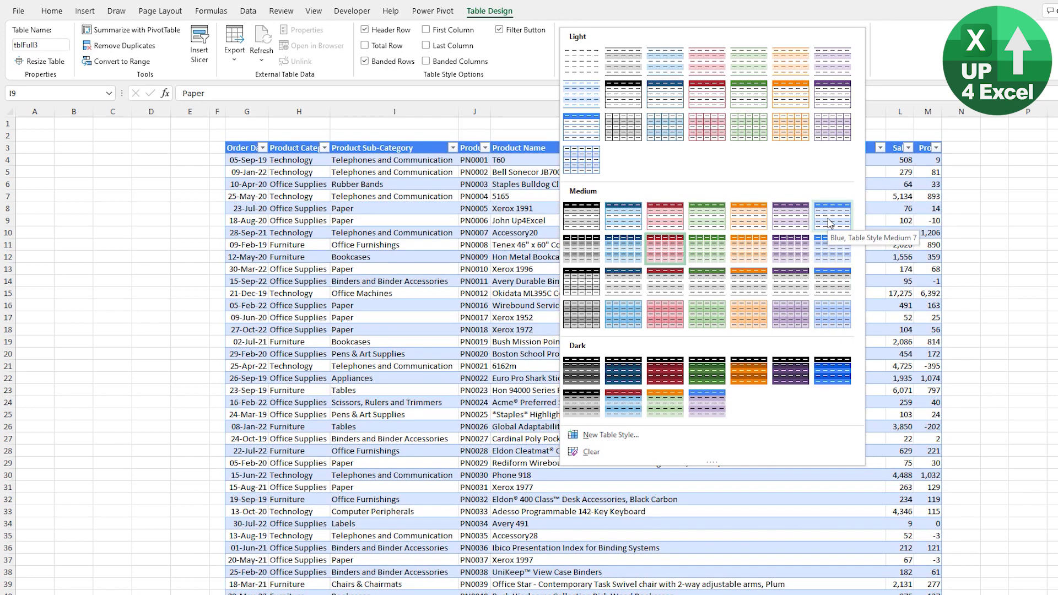
{"action": "left_click", "coordinate": [831, 223]}
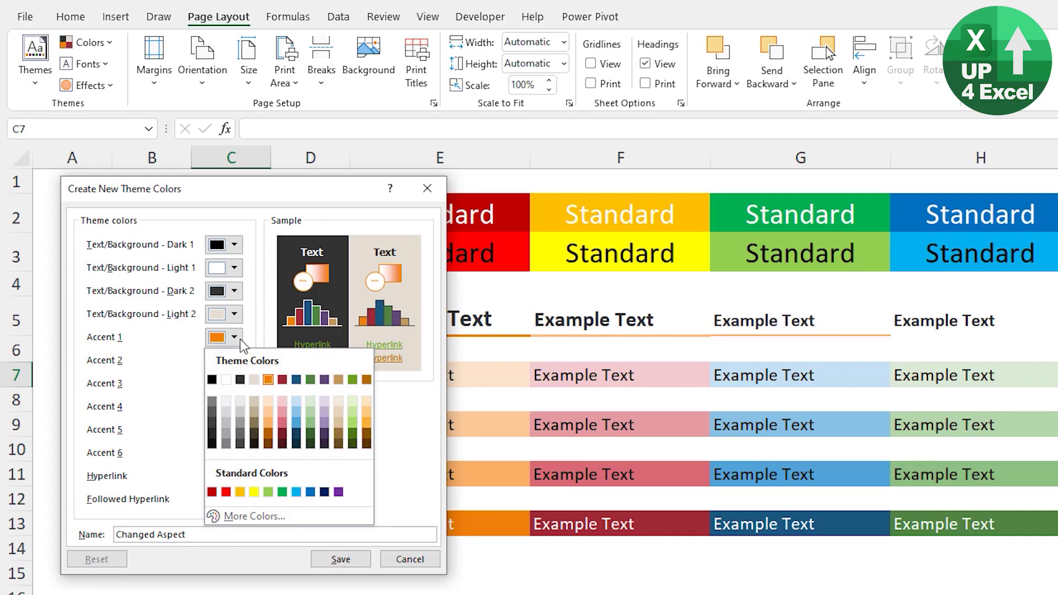
- Make Accent 1 dark blue, pick a new Accent 3 colour, and make Accent 4 orange
{"action": "left_click", "coordinate": [297, 380]}
{"action": "left_click", "coordinate": [236, 385]}
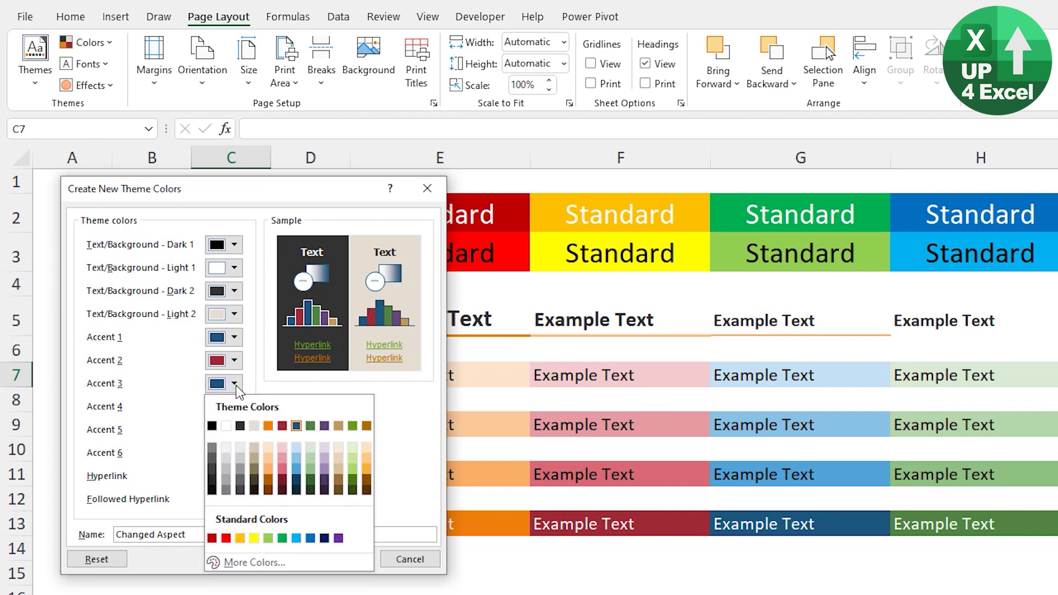
{"action": "left_click", "coordinate": [311, 426]}
{"action": "left_click", "coordinate": [236, 407]}
{"action": "left_click", "coordinate": [269, 449]}
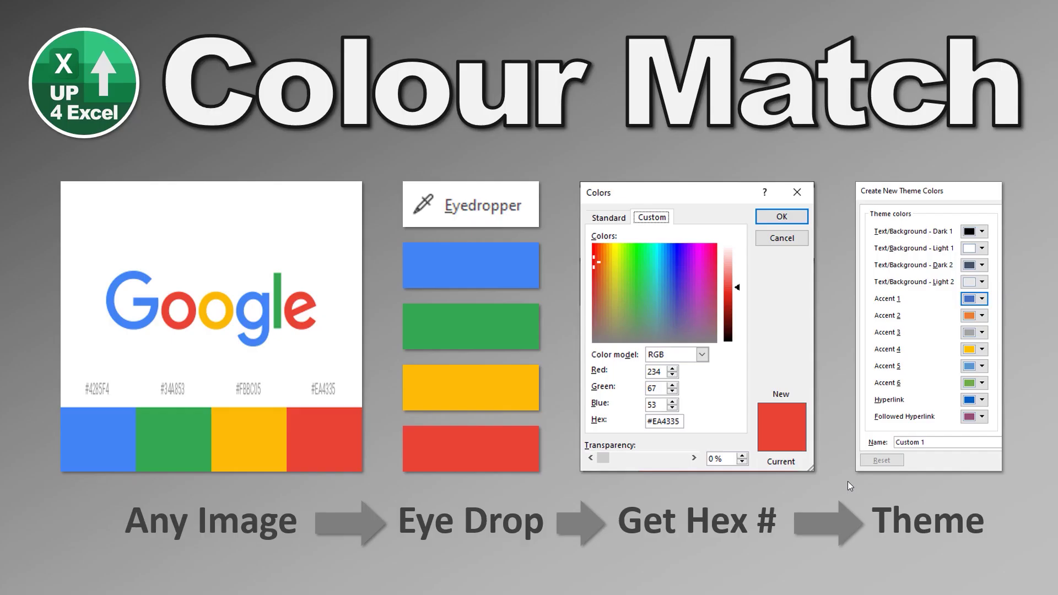